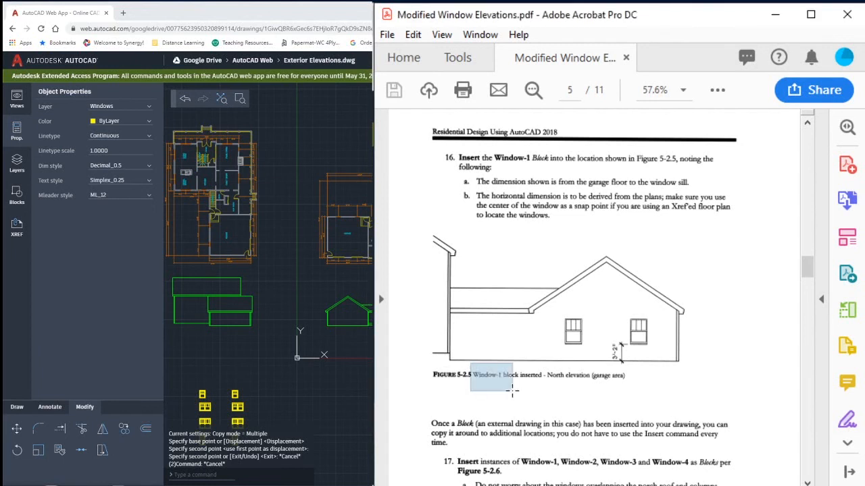
Review the PDF instructions and Figure 5-2.5 for placing Window-1 on the garage's north elevation.
drag(560, 313, 671, 373)
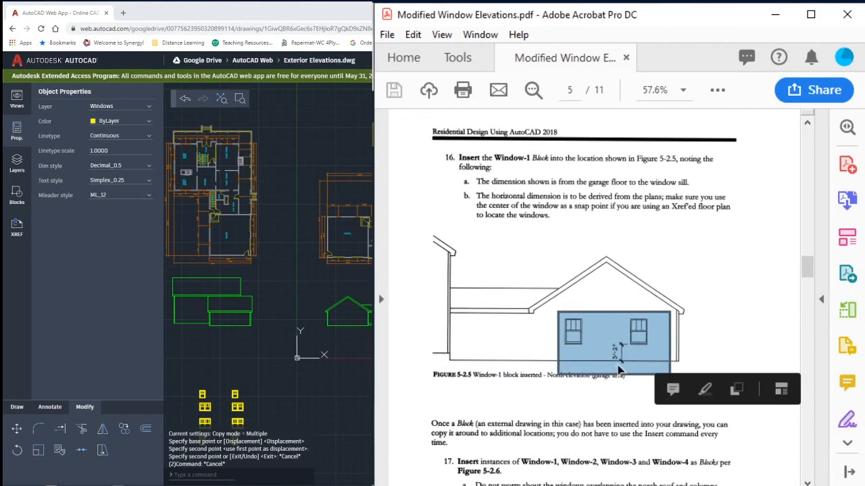
click(573, 392)
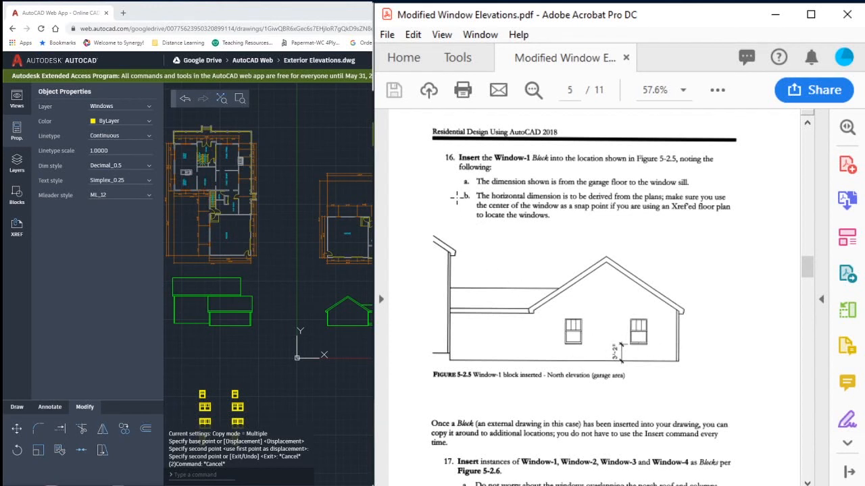
drag(456, 187, 746, 242)
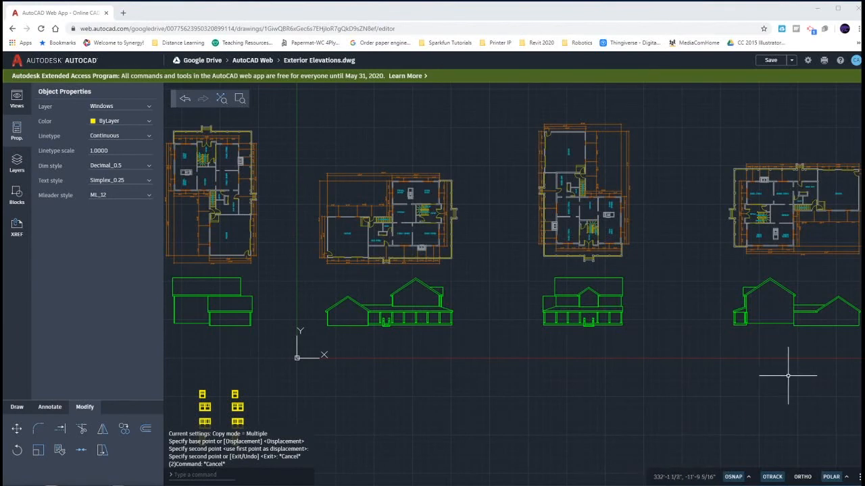
Start the Line command at the garage windows of the plan above the north elevation and enable the Midpoint object snap.
middle_drag(764, 383, 570, 415)
scroll(676, 295, up, 3)
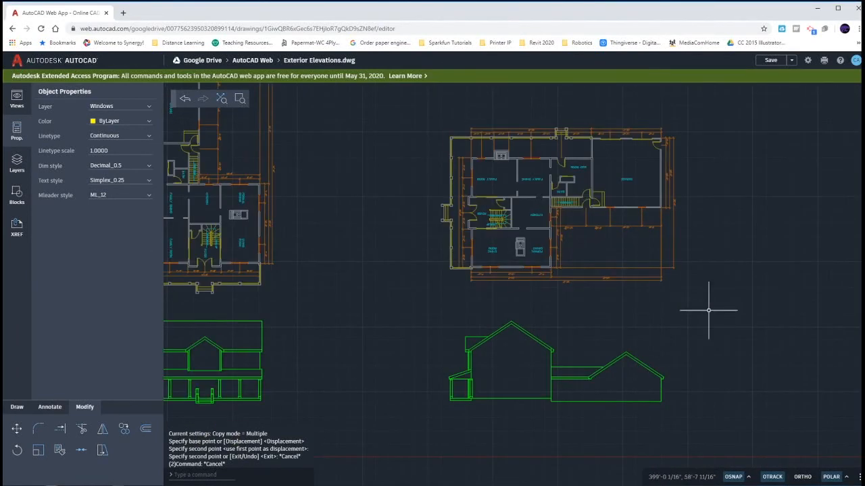
middle_drag(708, 311, 629, 302)
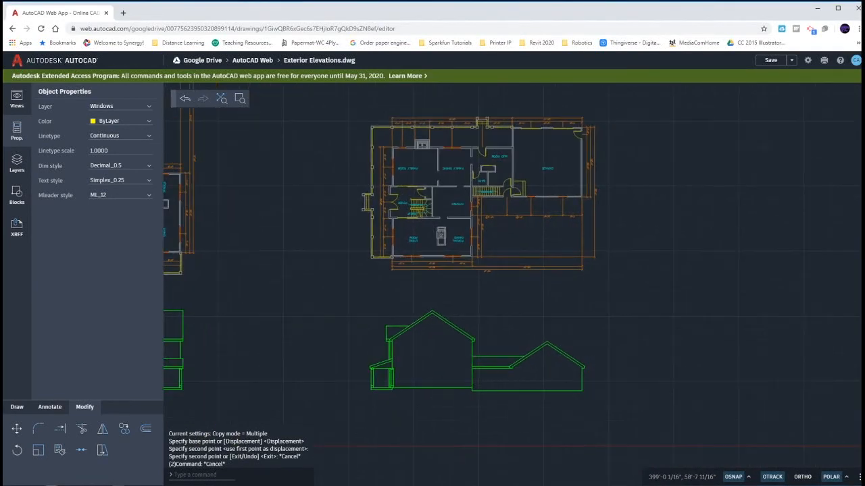
click(18, 407)
click(81, 430)
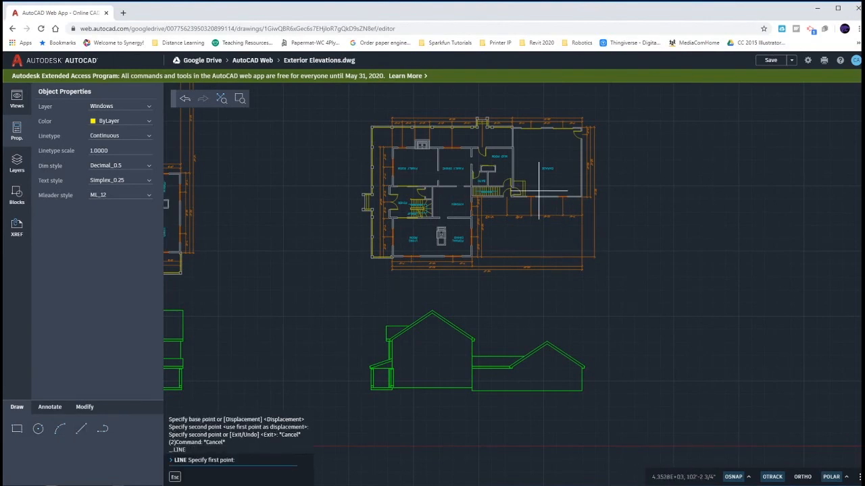
scroll(521, 196, up, 4)
scroll(520, 208, up, 4)
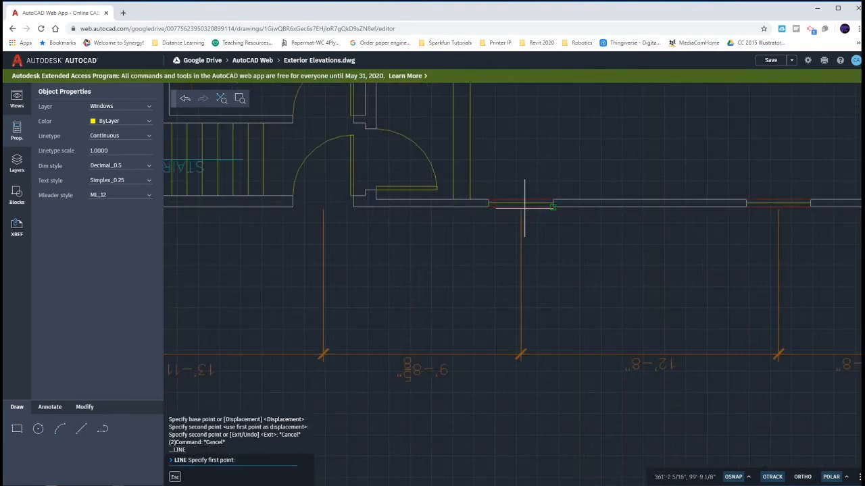
click(518, 208)
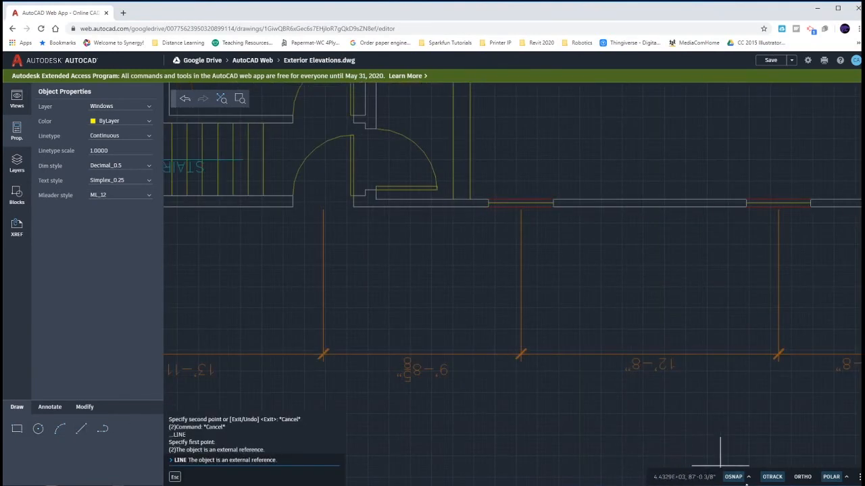
click(748, 478)
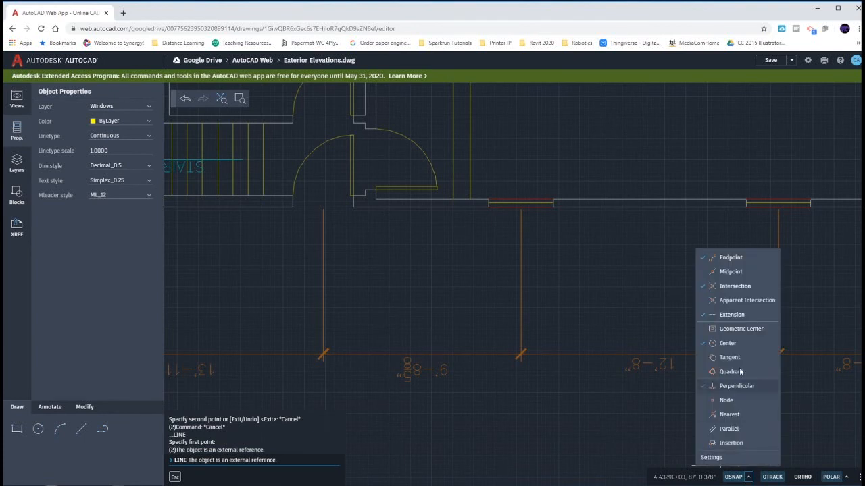
click(702, 273)
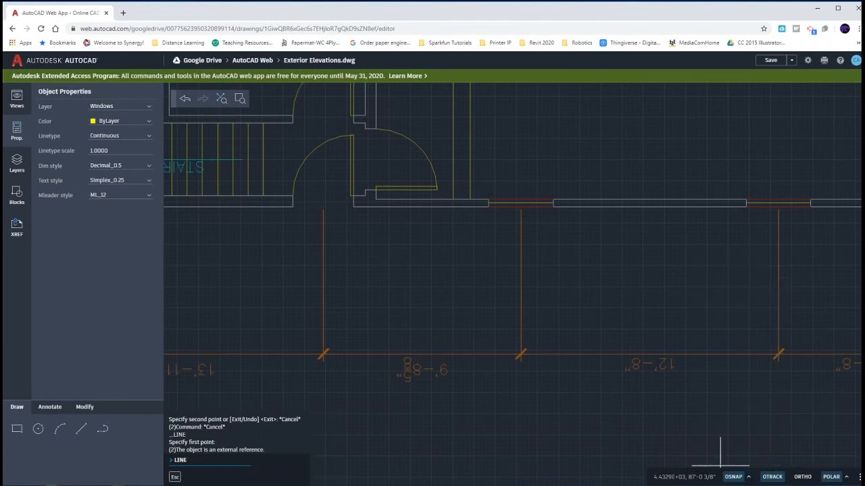
Draw a vertical line about 82 feet long from the midpoint of the garage window nearest the stairs down past the elevation's garage floor line.
click(520, 206)
scroll(520, 206, down, 6)
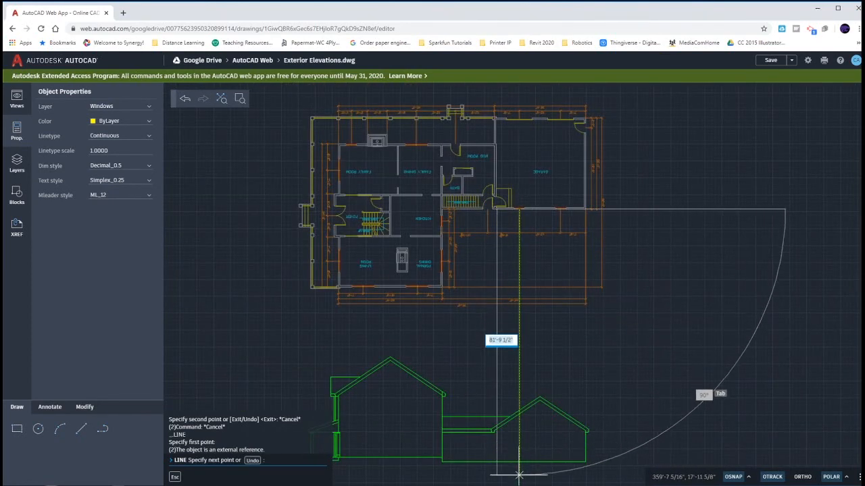
click(518, 462)
key(Return)
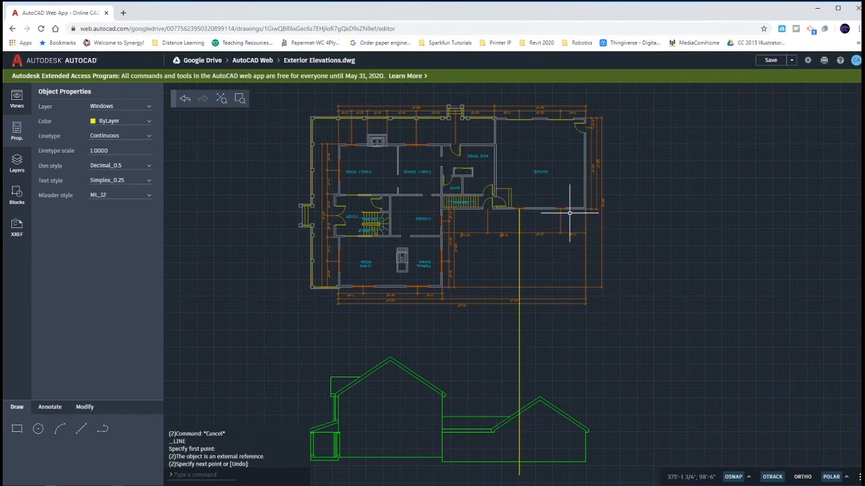
Draw a second vertical line from the midpoint of the other garage window down past the elevation's garage floor line.
key(Return)
scroll(560, 209, up, 2)
scroll(561, 209, up, 3)
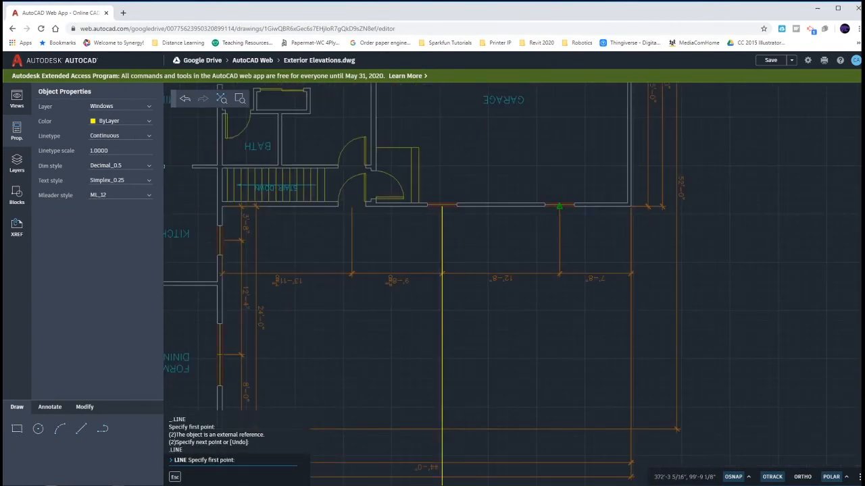
click(560, 207)
scroll(560, 207, down, 4)
middle_drag(566, 282, 546, 191)
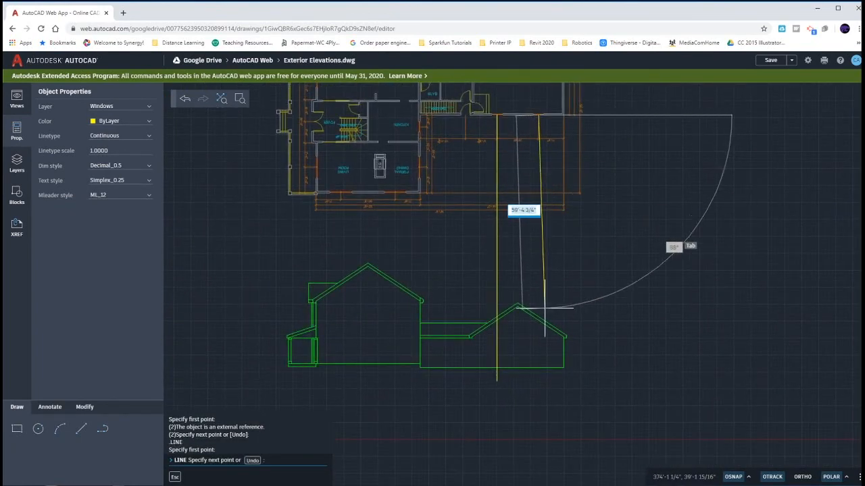
key(Escape)
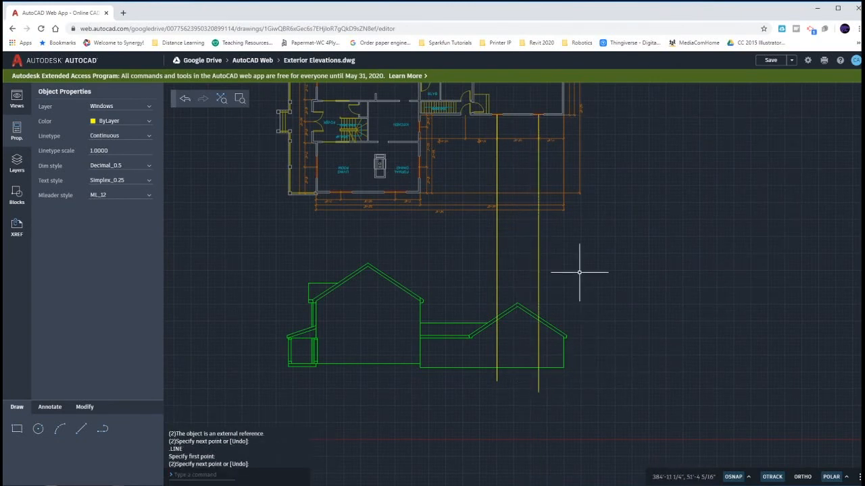
Examine how the two vertical lines relate the garage windows in the floor plan to the elevation below.
scroll(574, 252, up, 2)
middle_drag(574, 252, 586, 317)
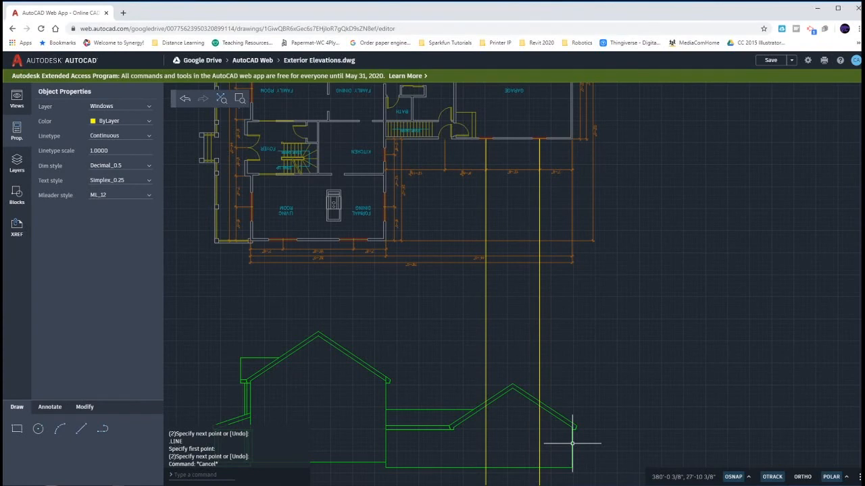
middle_drag(411, 354, 449, 253)
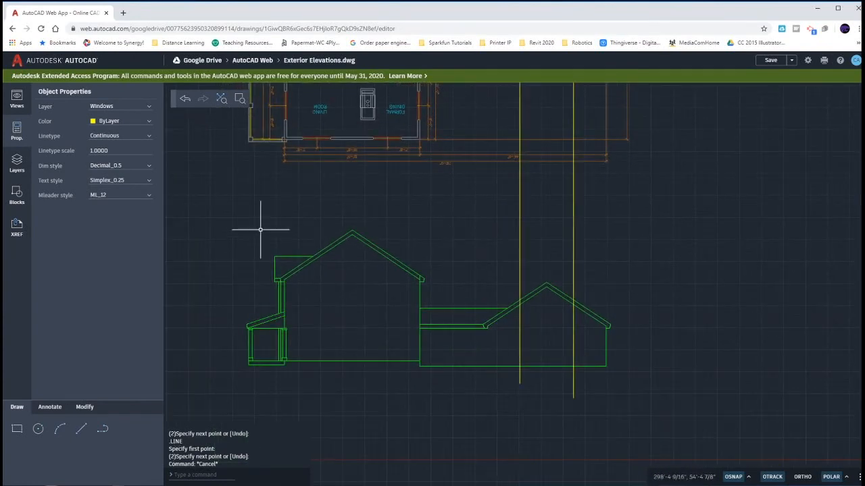
click(204, 201)
click(633, 413)
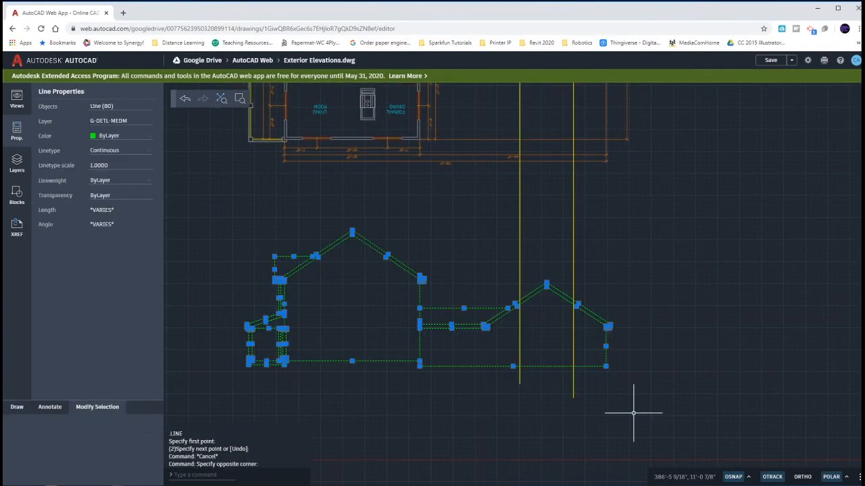
key(Escape)
middle_drag(642, 276, 643, 428)
scroll(643, 406, down, 2)
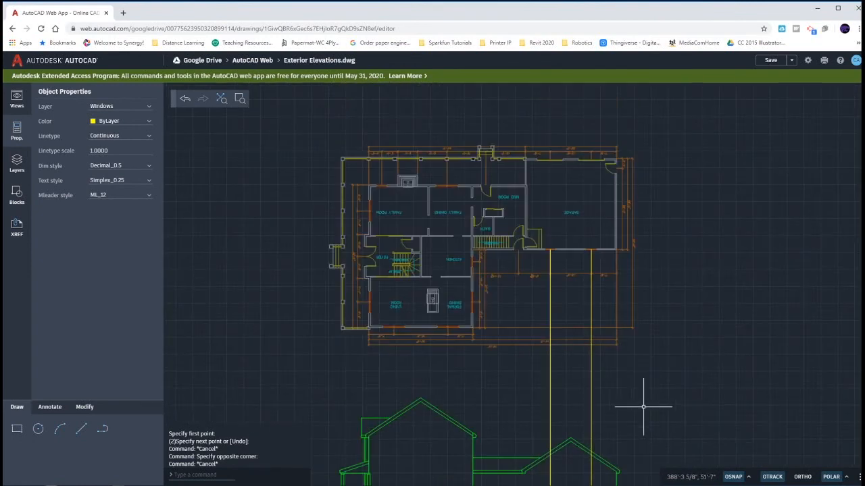
click(320, 115)
click(669, 363)
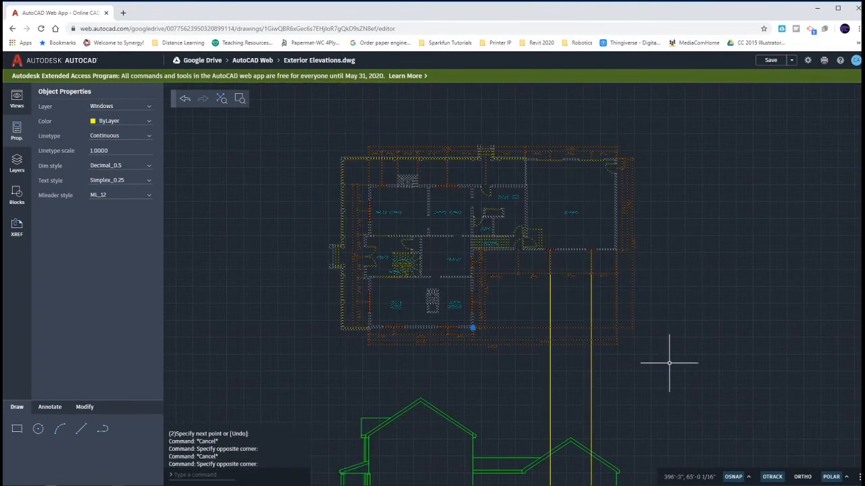
key(Escape)
scroll(617, 252, up, 5)
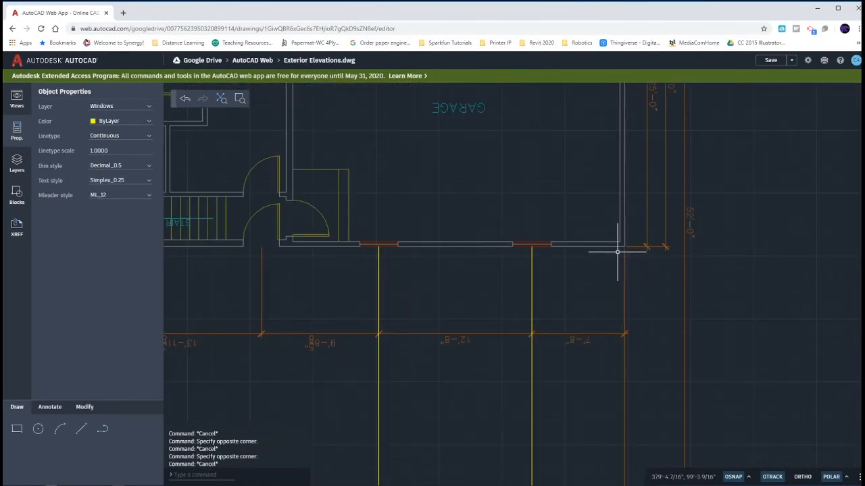
scroll(532, 245, down, 1)
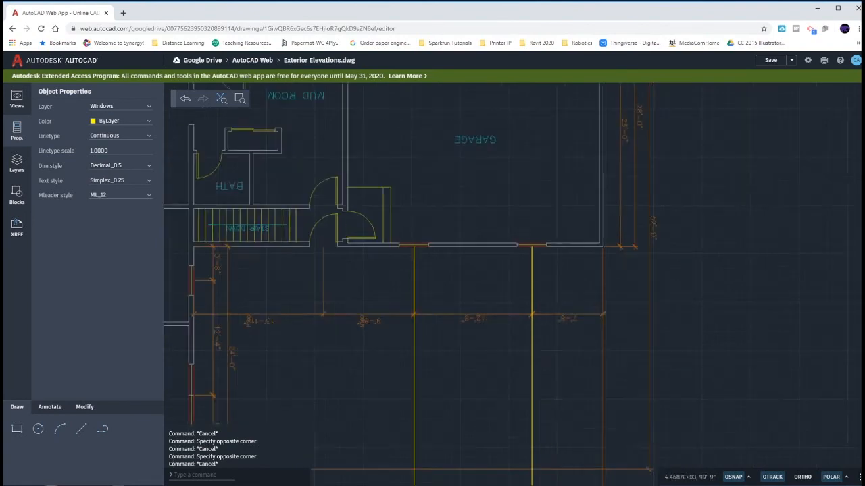
scroll(532, 246, down, 3)
middle_drag(534, 334, 534, 222)
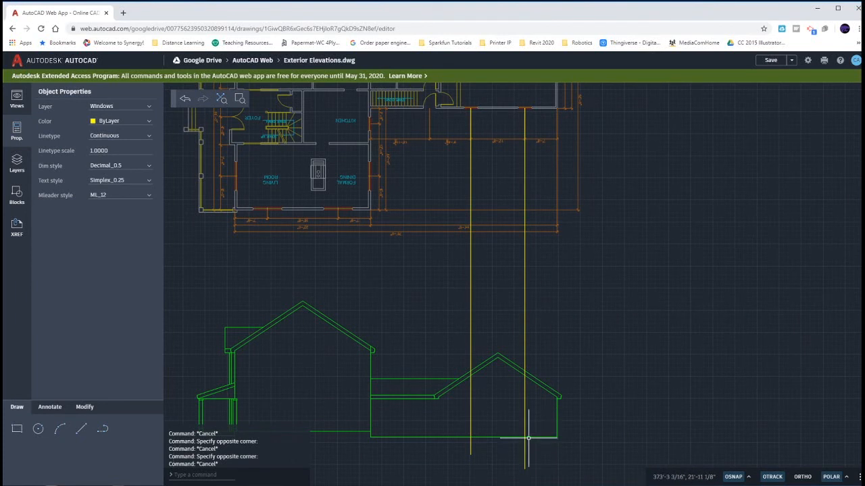
Offset the garage floor line of the north elevation 3'2" upward to mark the window sill height.
middle_drag(584, 429, 591, 370)
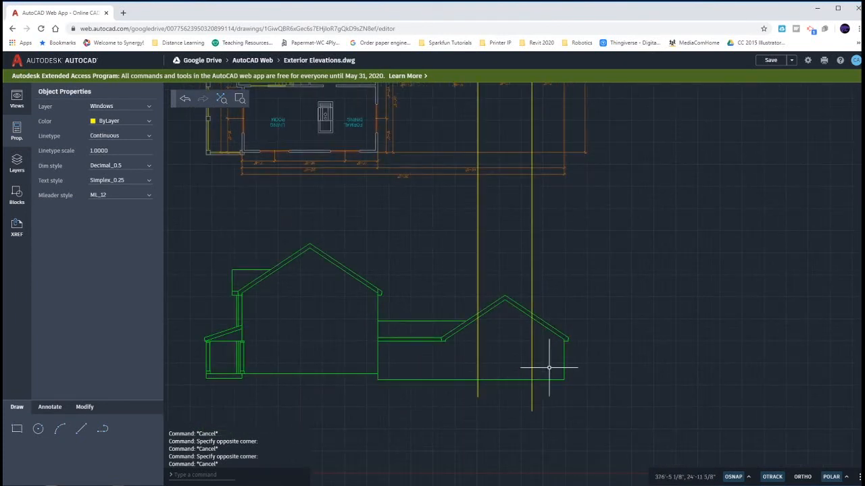
click(436, 379)
click(146, 429)
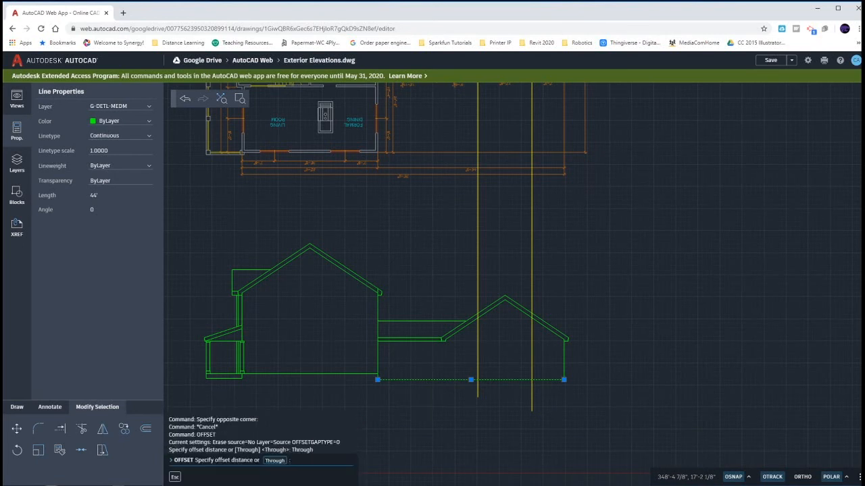
click(276, 460)
text(3)
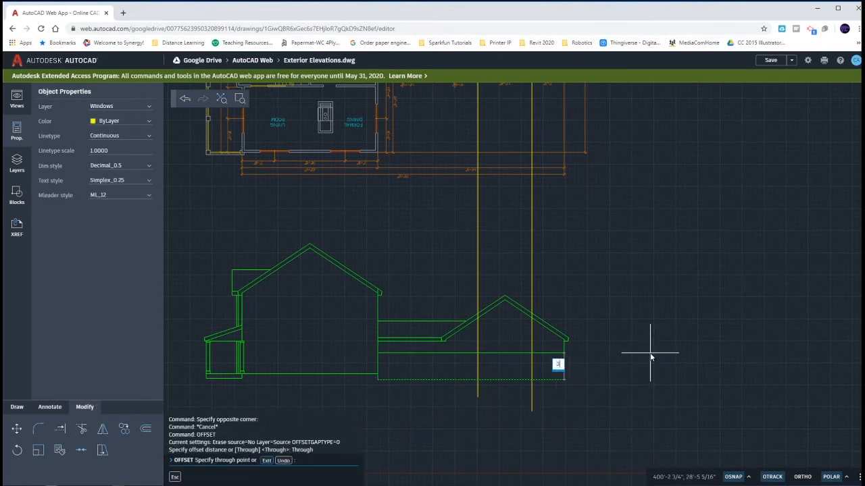
text('2)
key(Return)
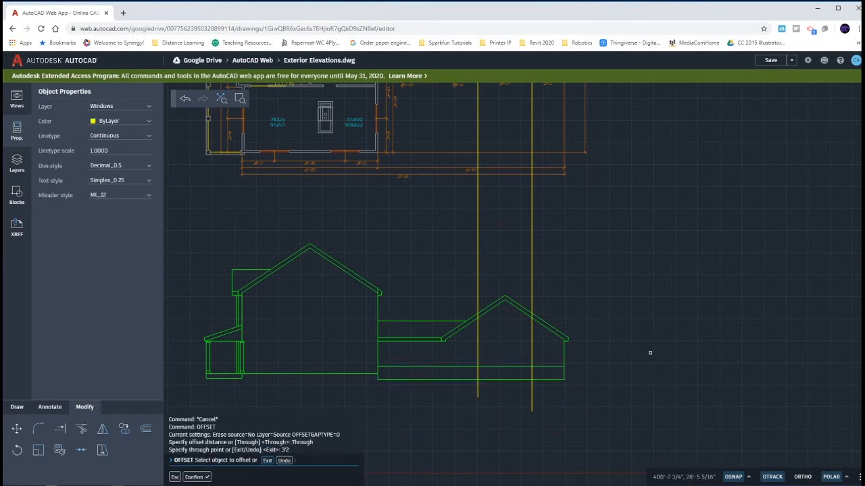
key(Escape)
key(Escape)
key(Escape)
key(Escape)
scroll(521, 361, up, 5)
click(535, 363)
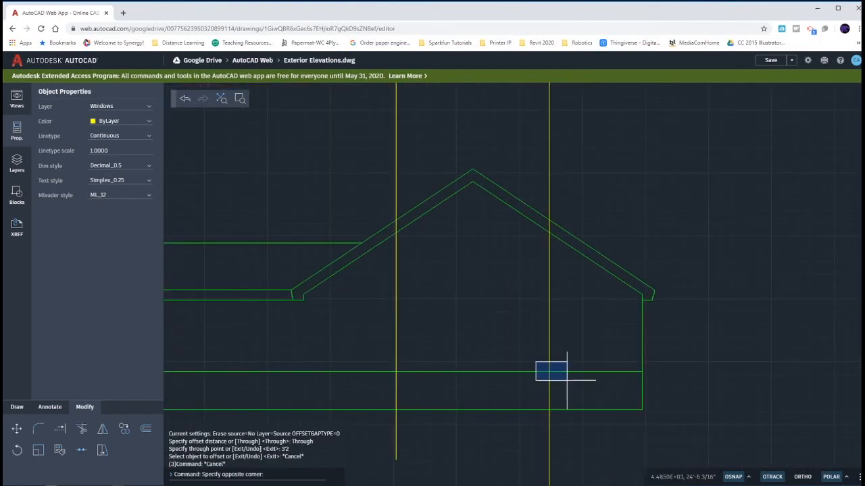
click(567, 379)
click(390, 361)
click(417, 389)
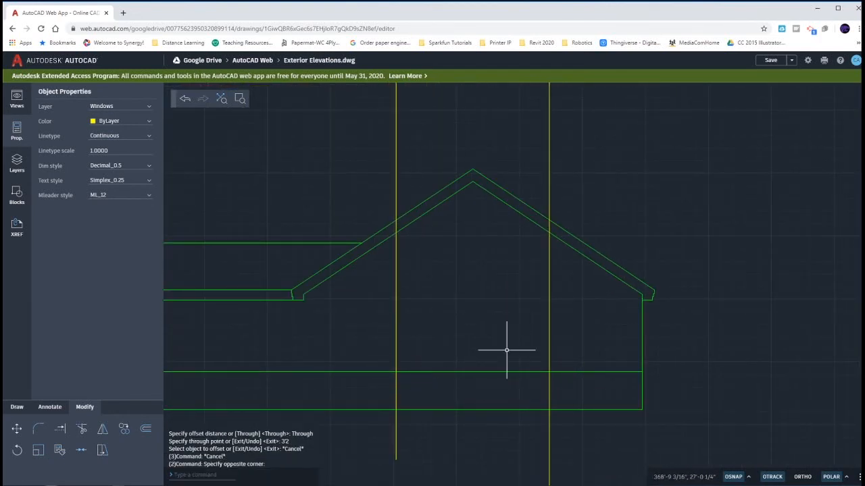
Copy the top single window of the second column by its sill midpoint onto both intersections of the vertical guides and the garage sill line.
scroll(541, 328, down, 8)
middle_drag(453, 385, 680, 252)
scroll(533, 309, down, 2)
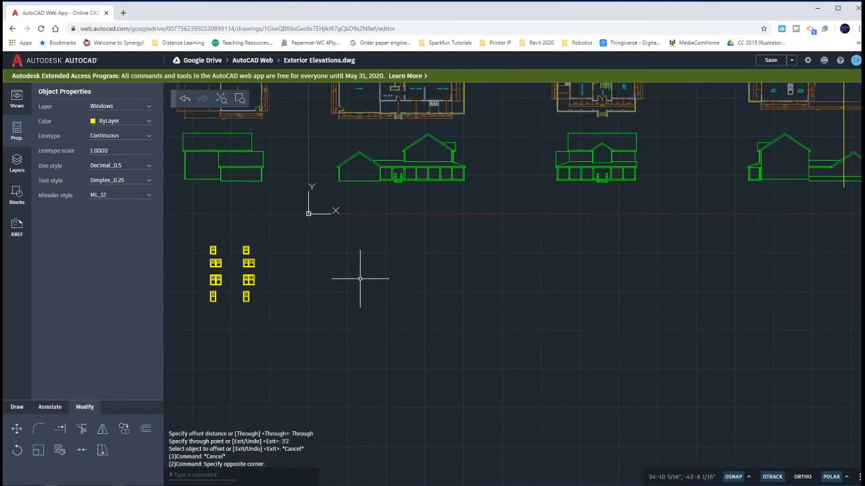
click(236, 240)
click(256, 259)
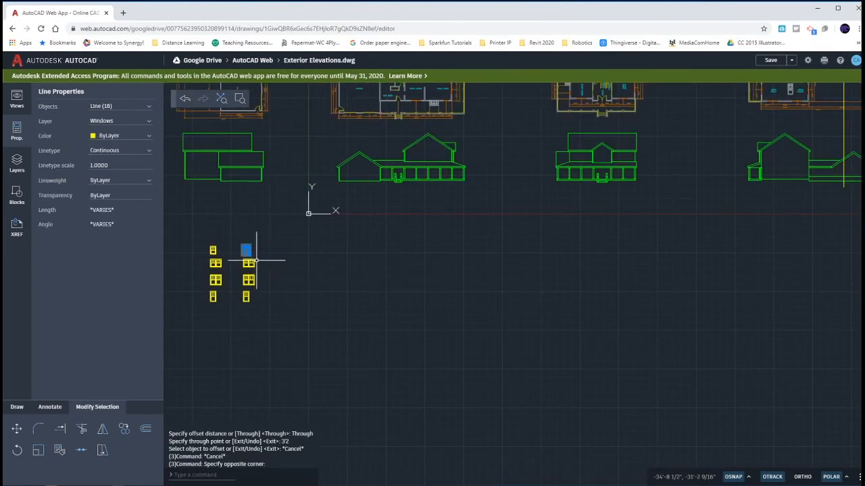
scroll(247, 252, up, 10)
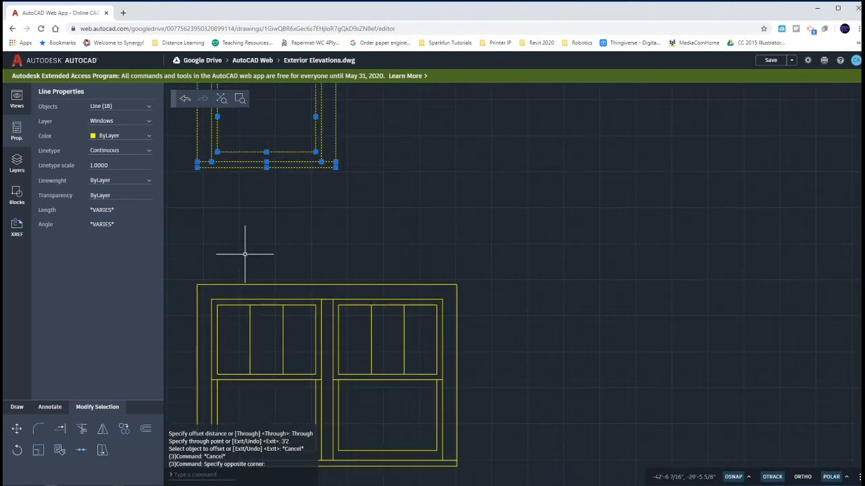
text(co)
key(Return)
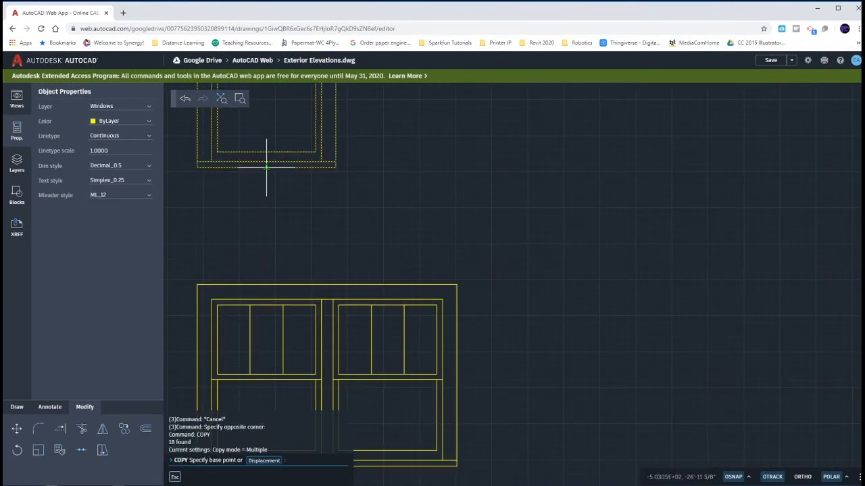
click(266, 167)
scroll(266, 167, down, 8)
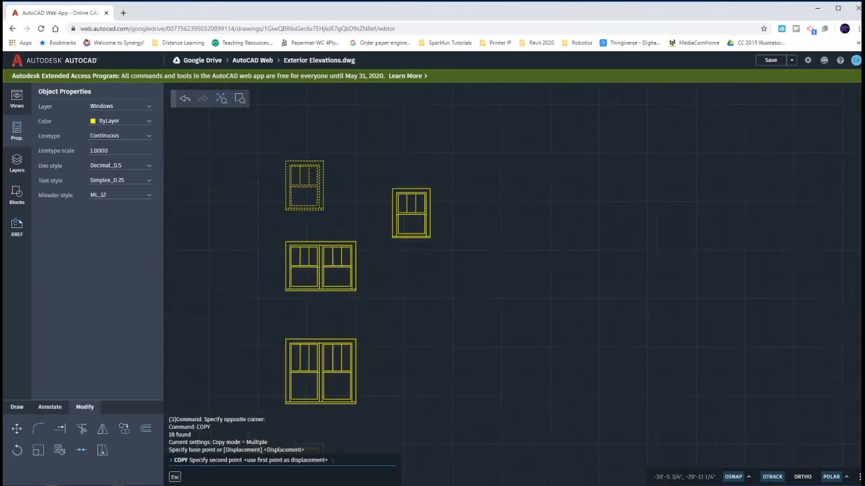
scroll(688, 226, down, 4)
middle_drag(724, 226, 453, 329)
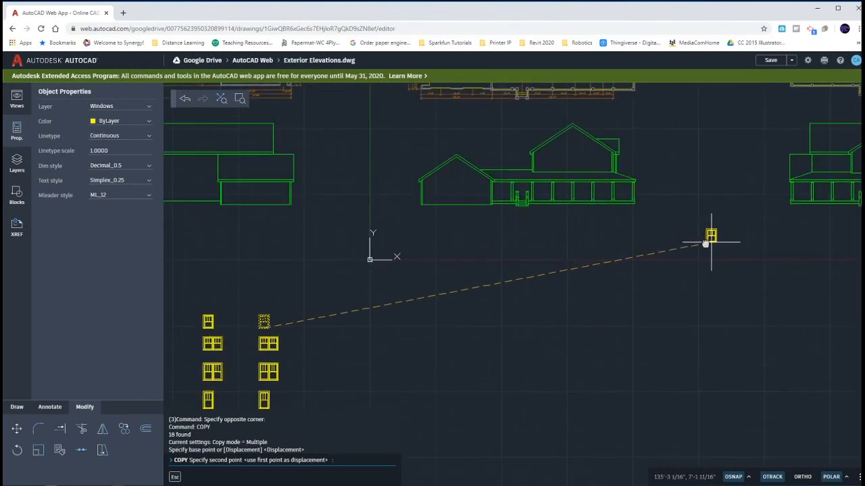
middle_drag(710, 243, 352, 331)
middle_drag(615, 299, 262, 314)
scroll(592, 296, up, 6)
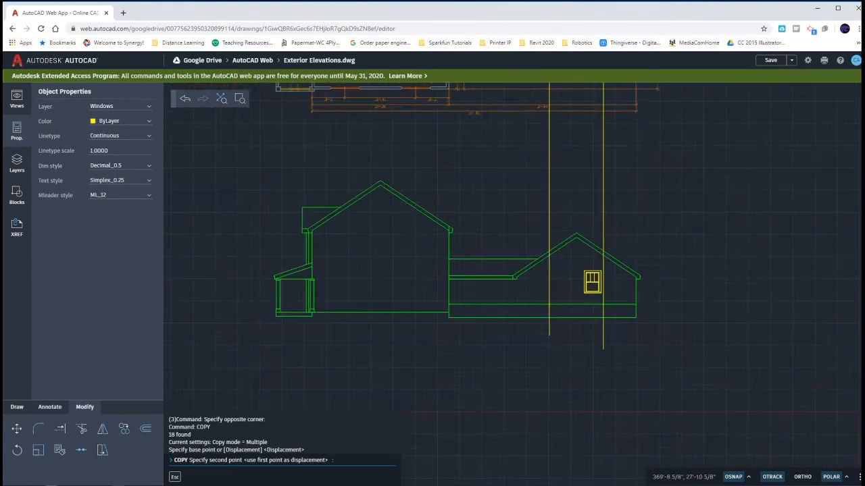
click(499, 318)
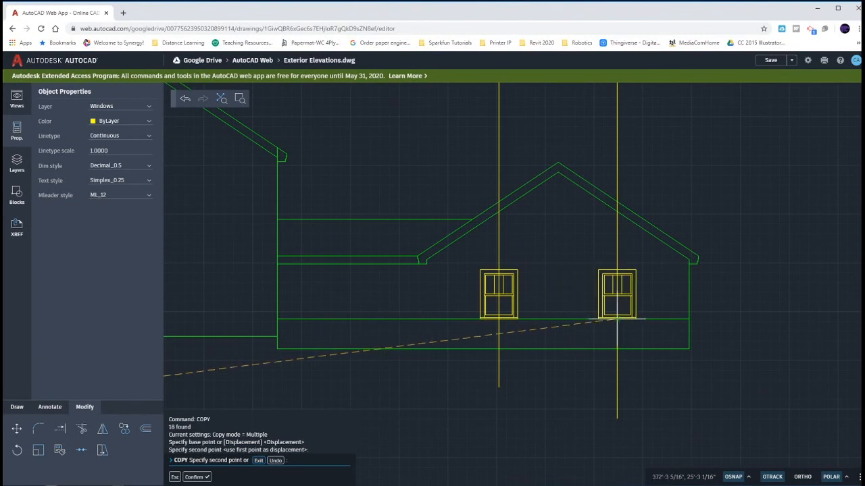
key(Escape)
key(Escape)
key(Escape)
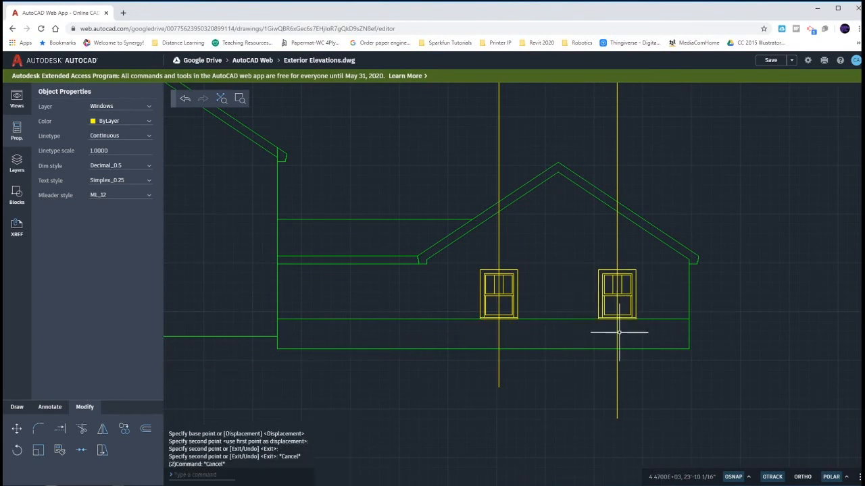
Delete the two vertical guide lines and the offset sill line from the garage's north elevation.
drag(633, 397, 479, 366)
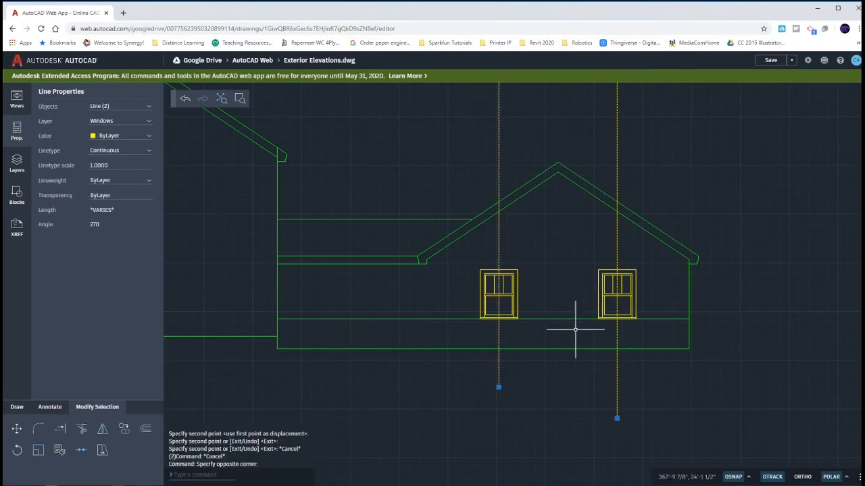
key(Delete)
drag(655, 429, 461, 370)
key(Delete)
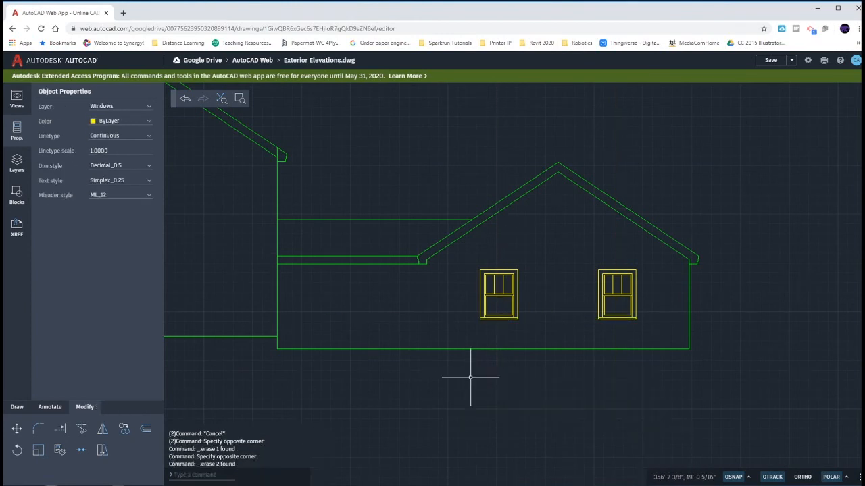
scroll(471, 377, down, 5)
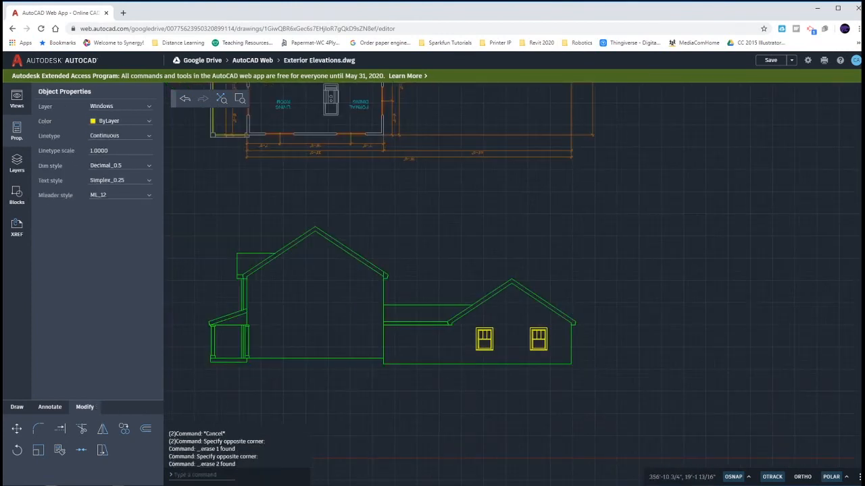
middle_drag(486, 270, 491, 295)
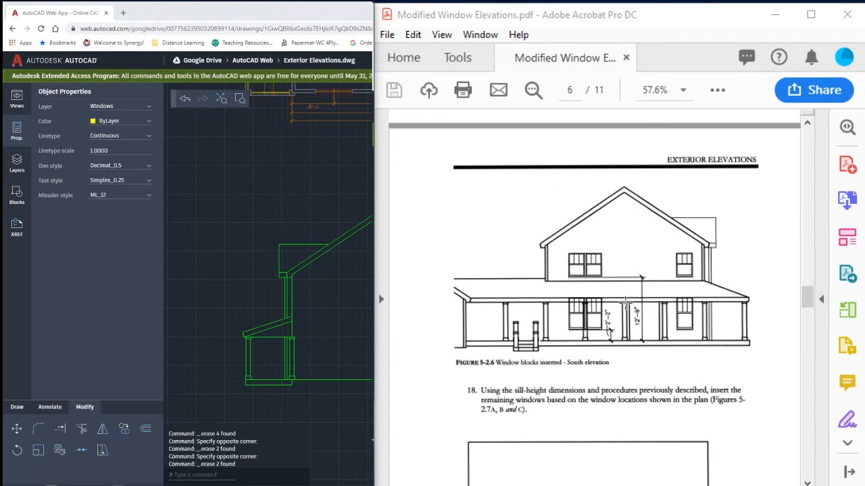
Check the upper-floor window sill dimension in Figure 5-2.6 of the PDF.
drag(623, 296, 644, 345)
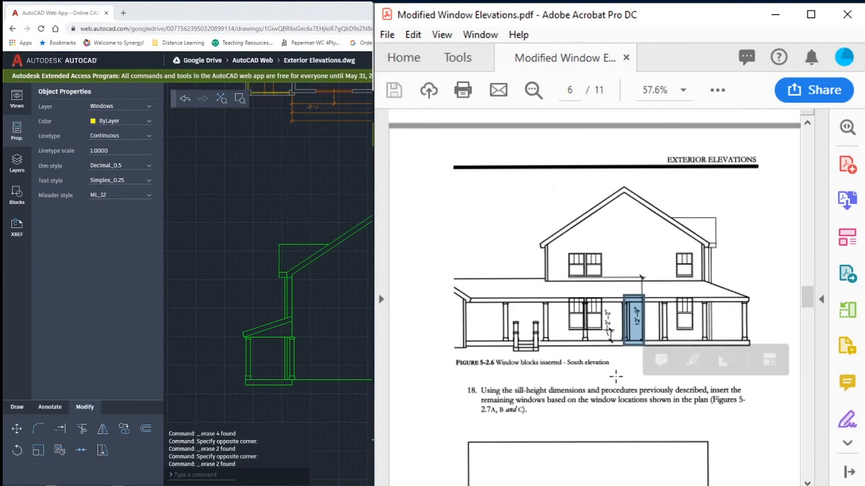
click(615, 376)
click(615, 376)
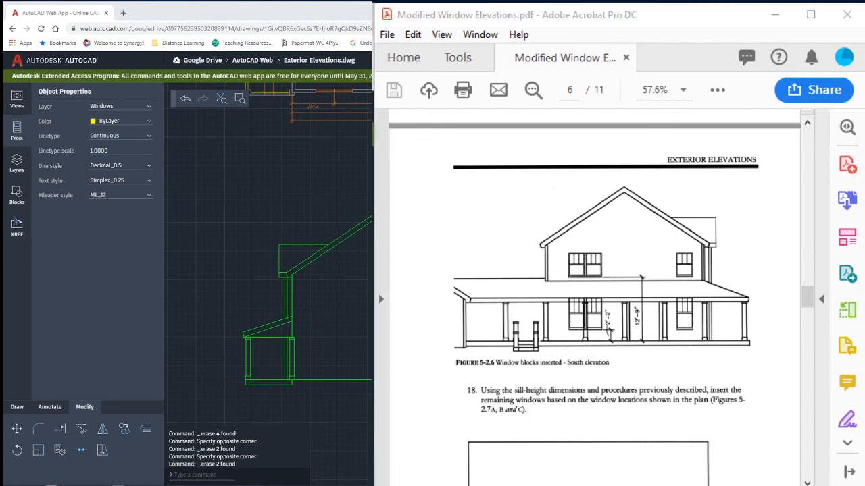
Switch back to AutoCAD and offset the end segment of the south elevation's porch floor line 2'2" upward to mark the first-floor sill height.
click(119, 485)
scroll(773, 390, down, 5)
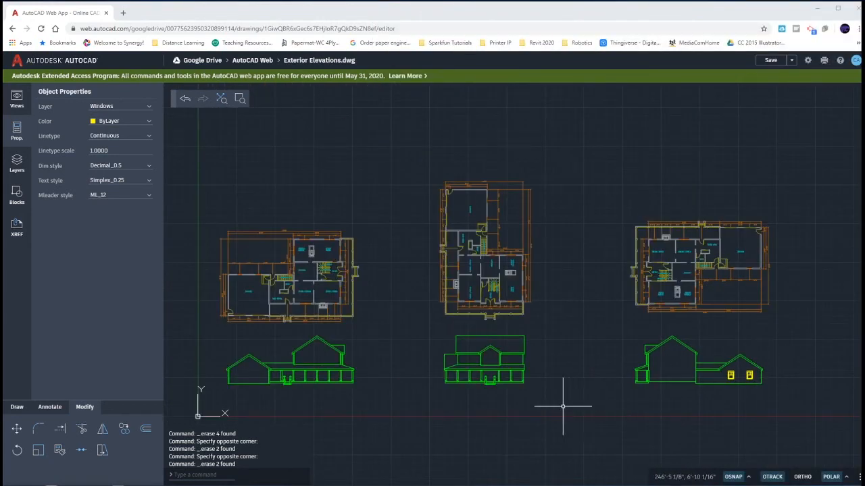
middle_drag(560, 406, 633, 382)
middle_drag(545, 394, 666, 376)
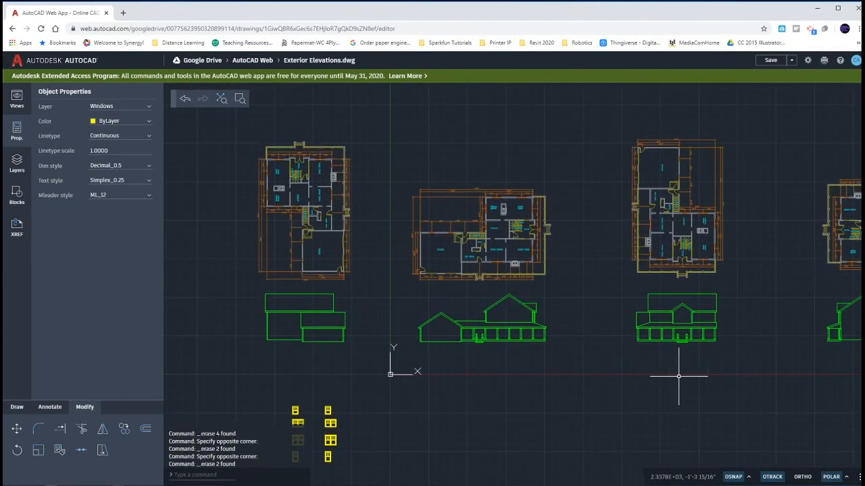
scroll(718, 357, down, 3)
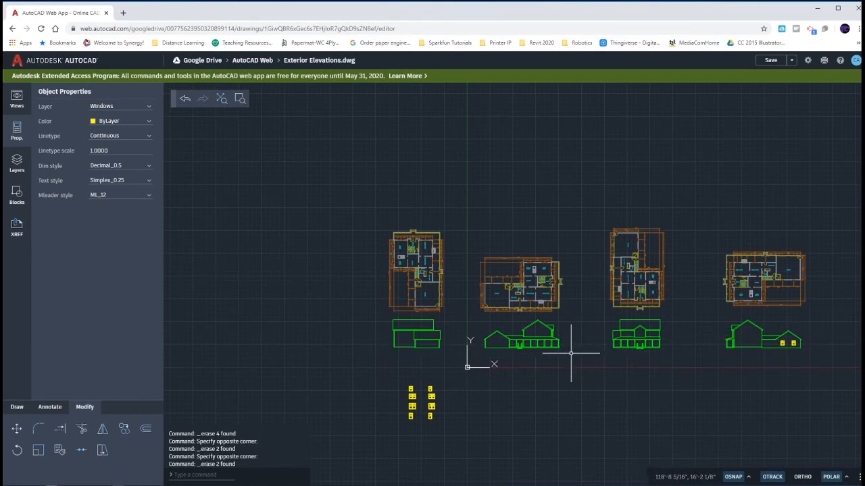
scroll(570, 353, up, 4)
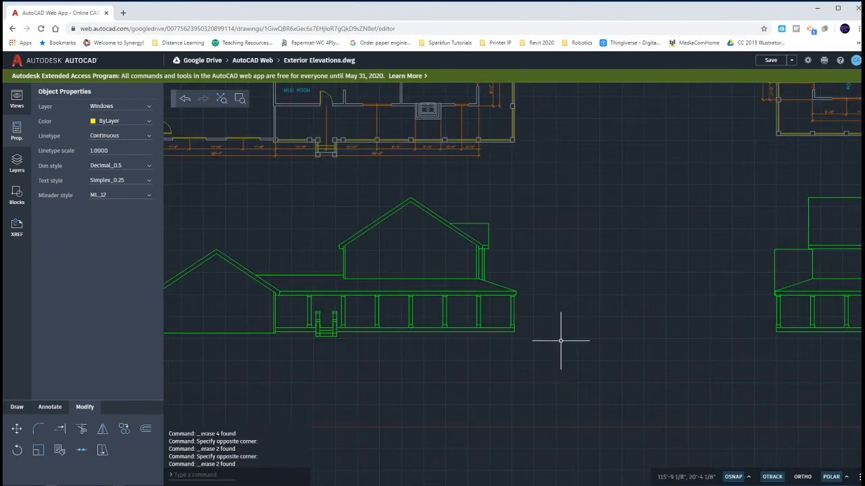
click(514, 330)
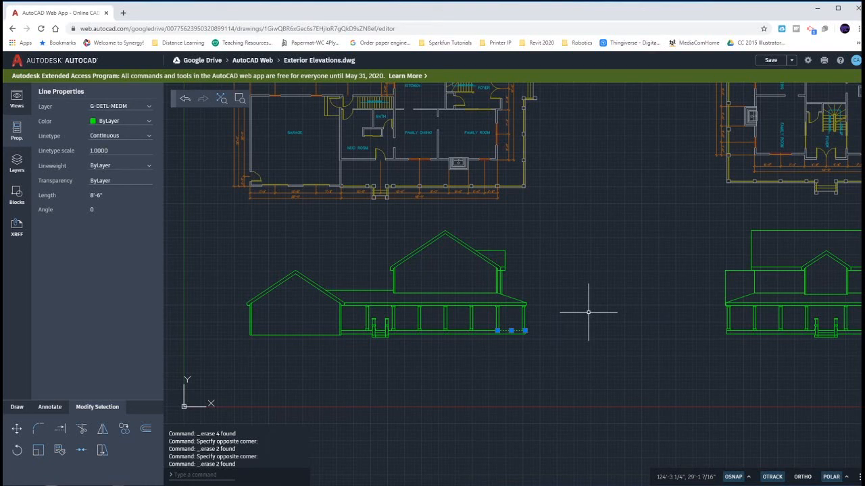
scroll(571, 319, up, 1)
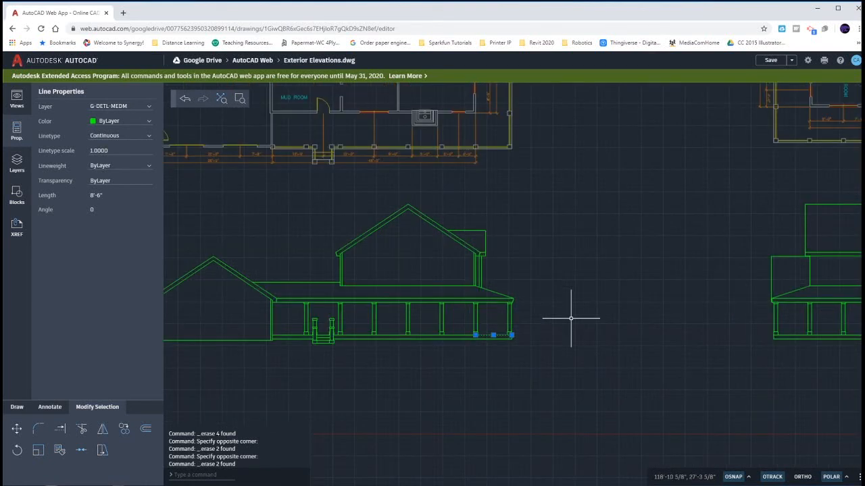
text(o)
key(Return)
key(Return)
text(2)
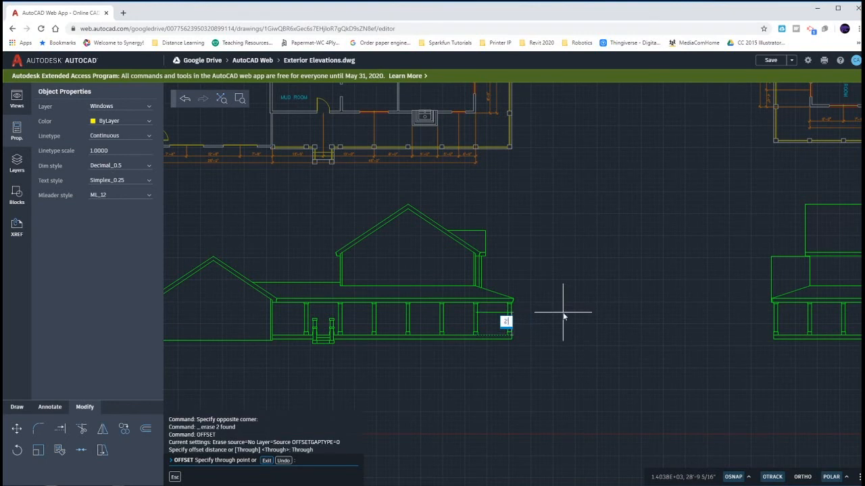
key(Return)
key(Escape)
key(Escape)
key(Escape)
key(Escape)
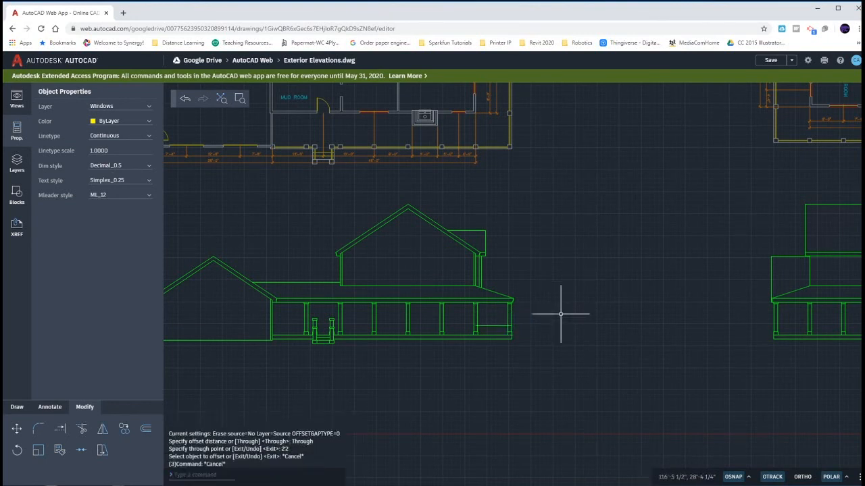
Stretch both ends of the offset sill line so it spans all four elevations, about 515 feet long.
click(513, 328)
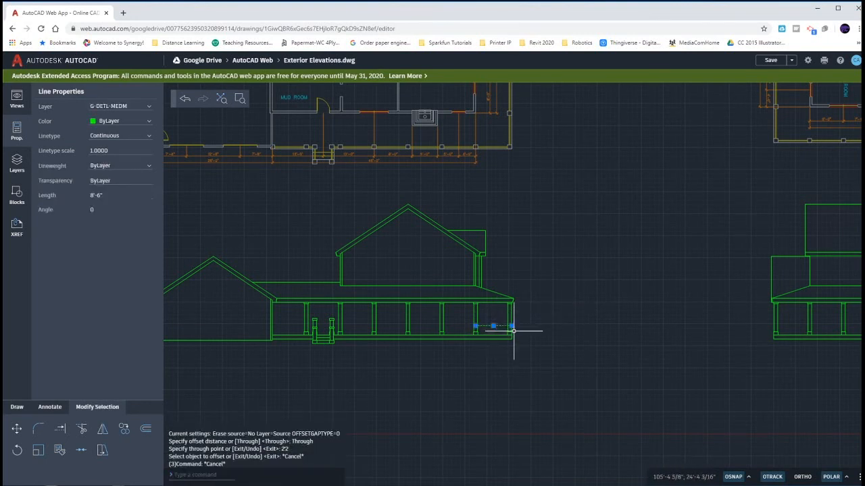
click(512, 327)
scroll(504, 329, down, 5)
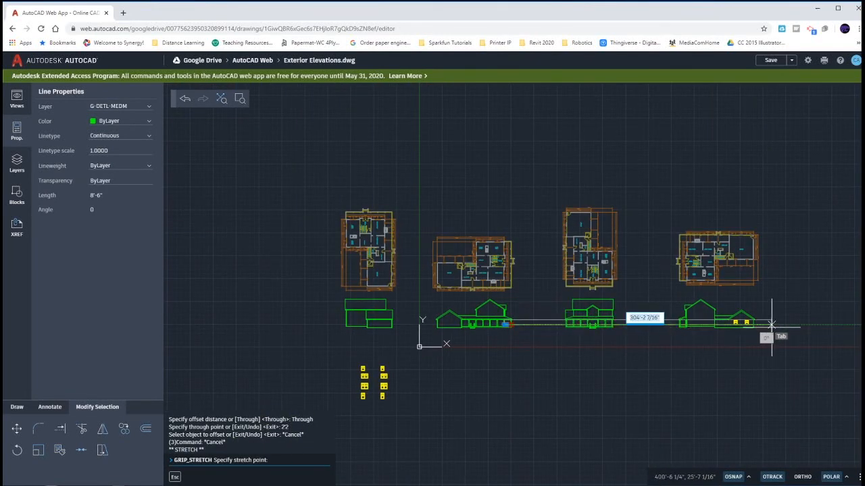
click(771, 325)
click(506, 326)
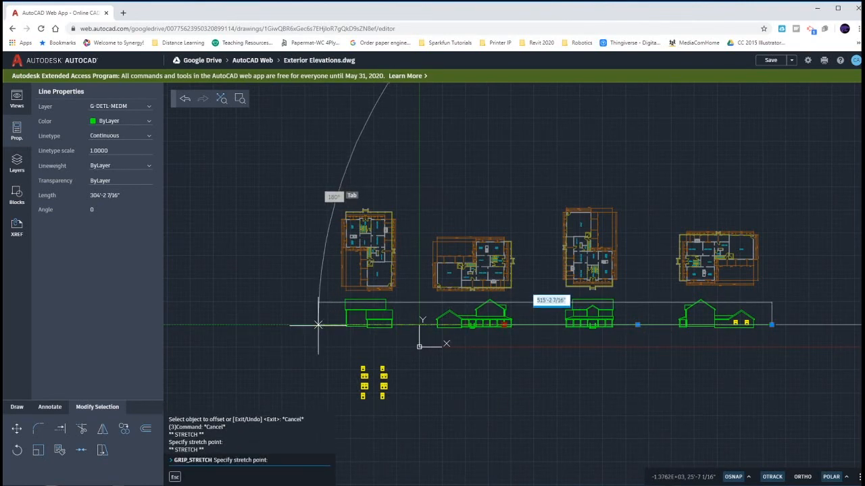
key(Escape)
key(Escape)
scroll(405, 343, up, 2)
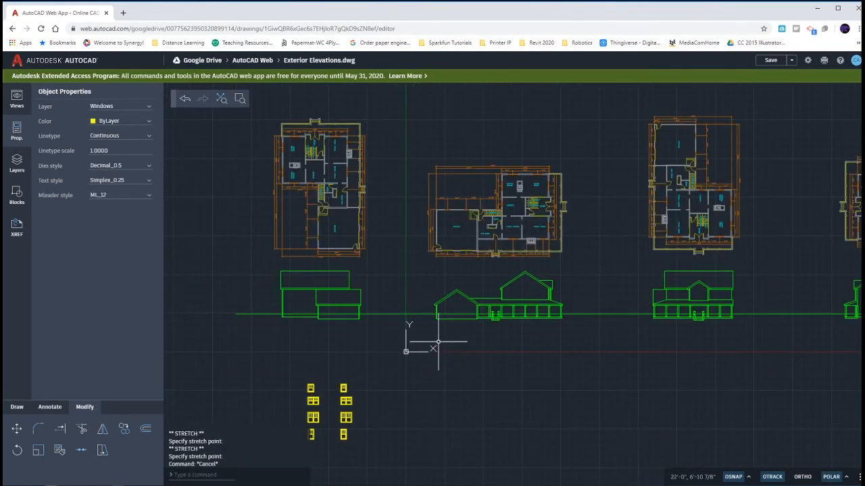
scroll(600, 348, down, 2)
middle_drag(608, 347, 513, 368)
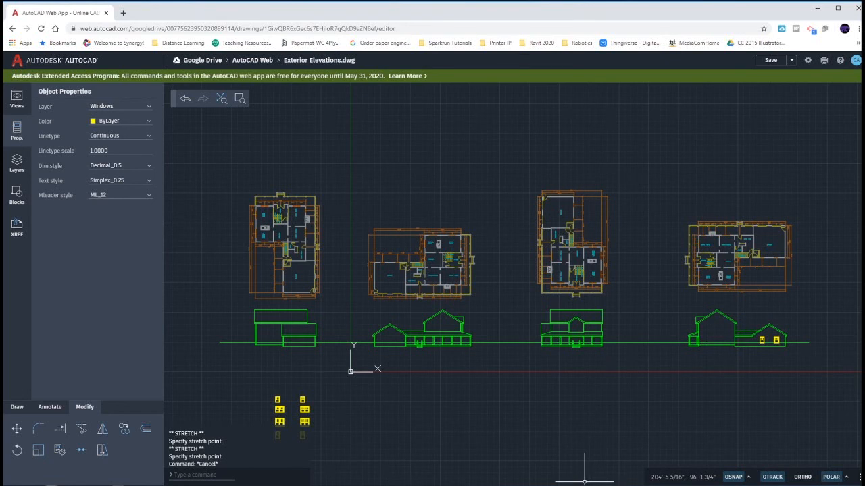
Switch to the Modified Window Elevations PDF and compare the first-floor and second-floor sill-height dimensions in Figure 5-2.6.
key(alt+Tab)
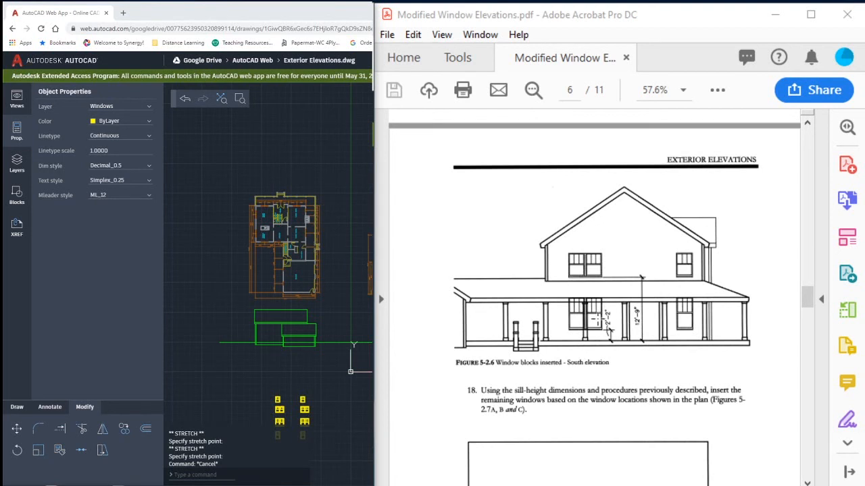
drag(599, 321, 647, 331)
drag(597, 303, 642, 319)
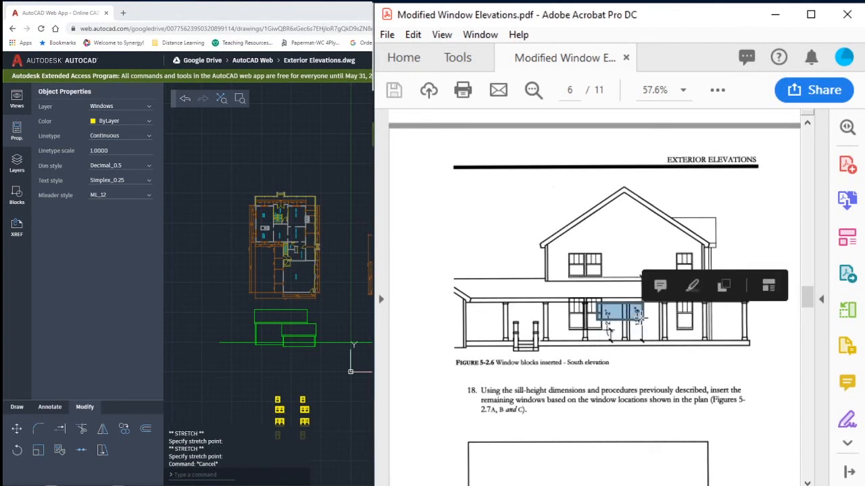
click(617, 363)
click(616, 365)
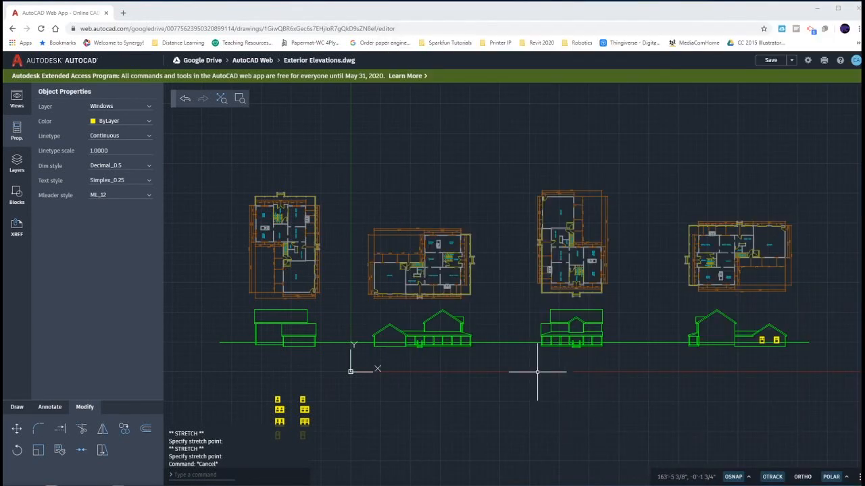
click(518, 342)
text(o)
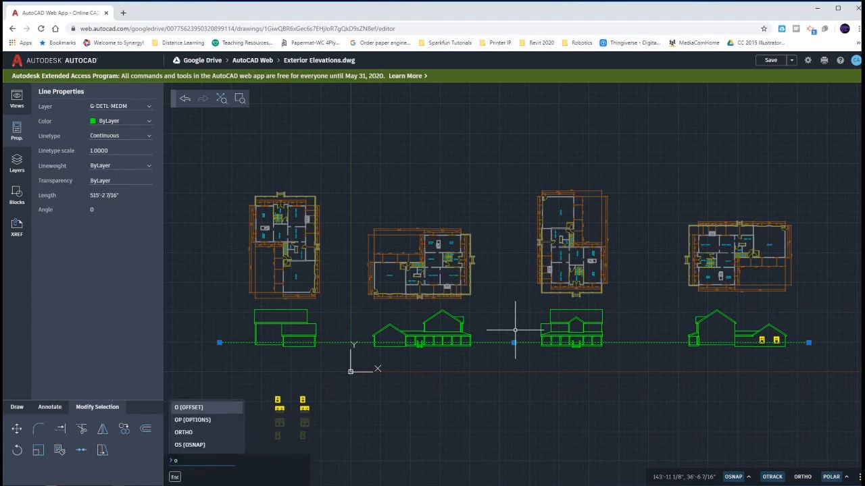
key(Return)
key(Return)
click(515, 331)
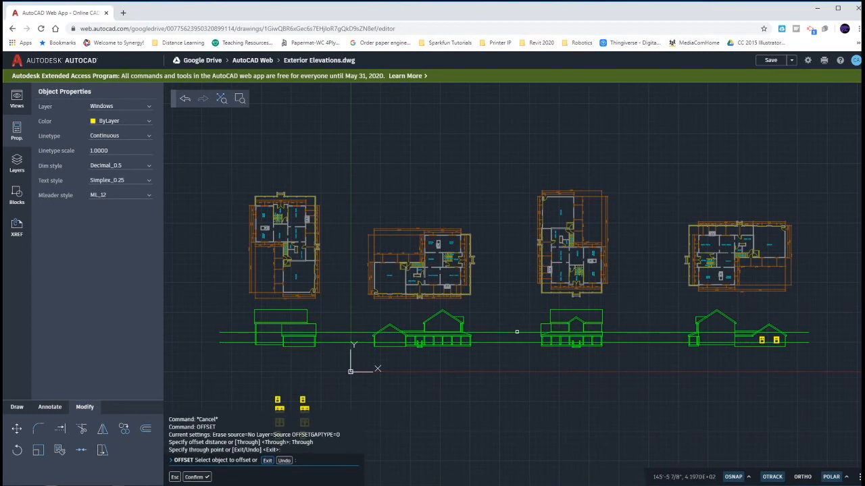
key(Escape)
key(Escape)
click(516, 332)
key(Delete)
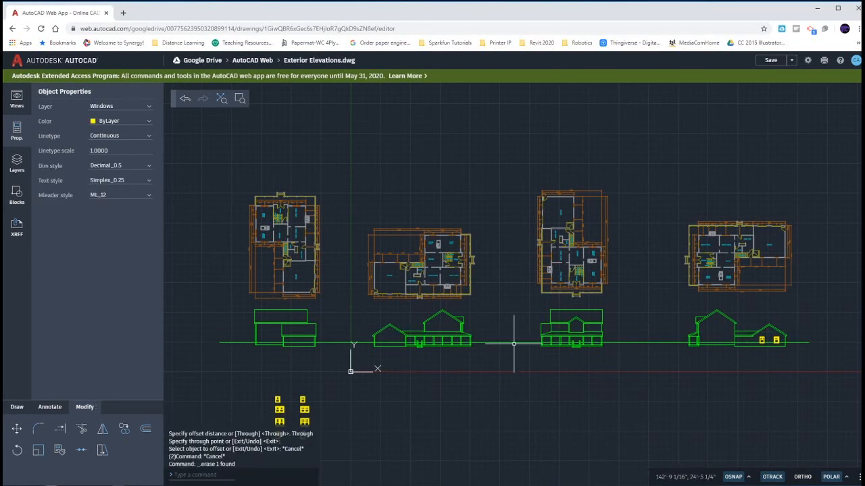
Offset the long first-floor sill line 10'7" upward across all four elevations to mark the second-floor sill height.
click(514, 343)
text(o)
key(Return)
key(Return)
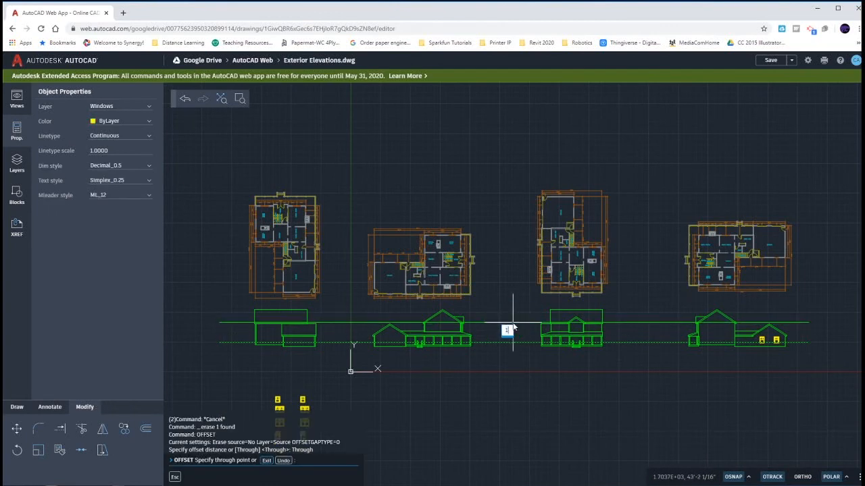
click(514, 328)
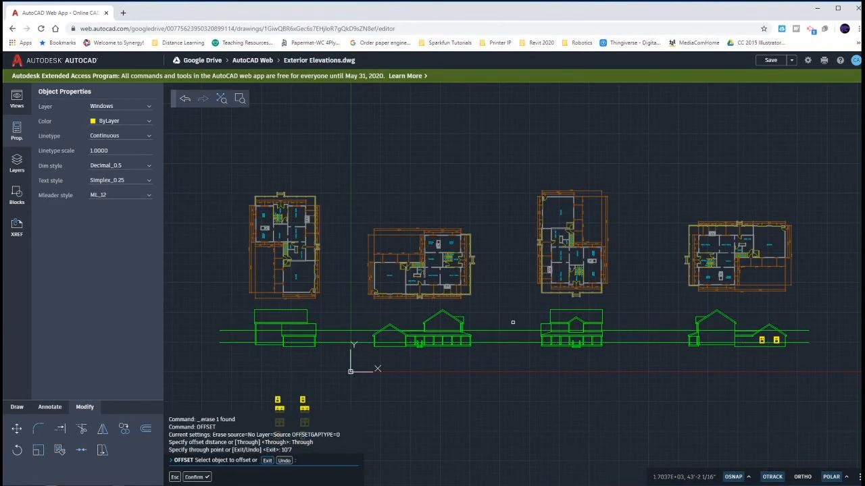
key(Escape)
key(Escape)
scroll(476, 336, up, 2)
scroll(475, 336, up, 2)
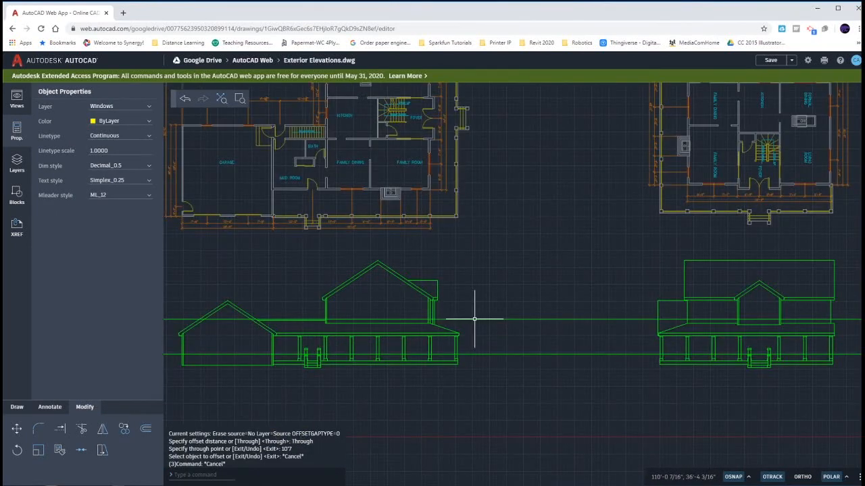
click(474, 319)
click(449, 358)
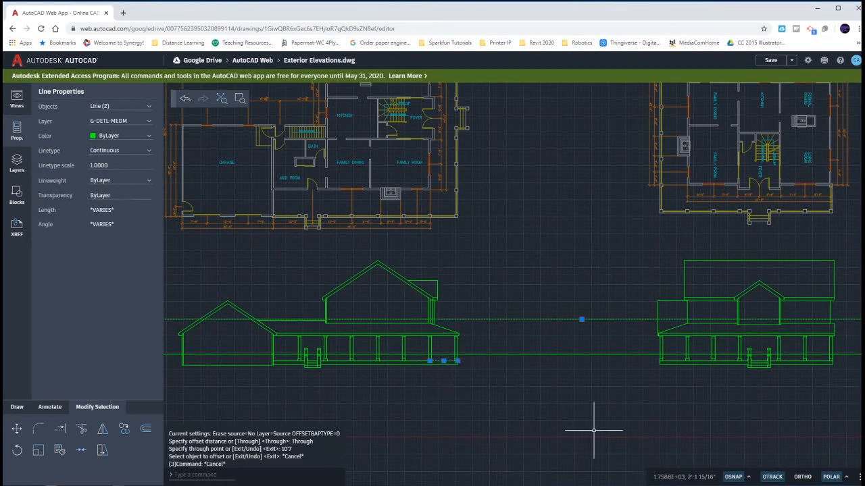
key(Escape)
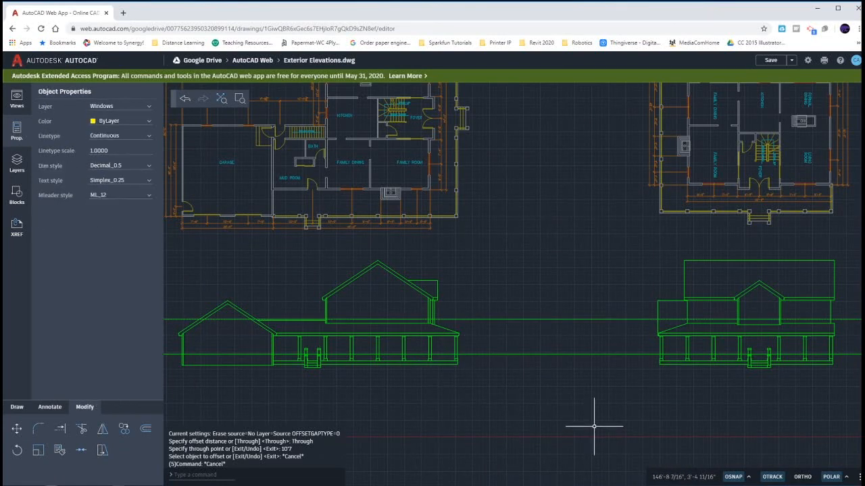
Draw a vertical line about 116 feet long from the midpoint of the first plan's formal dining window down past the elevation below.
scroll(593, 426, down, 2)
scroll(594, 426, down, 2)
scroll(599, 417, up, 1)
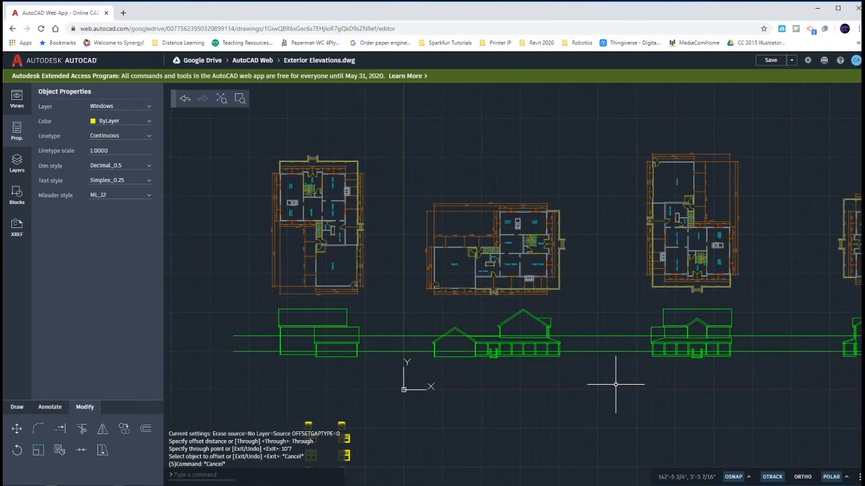
click(18, 407)
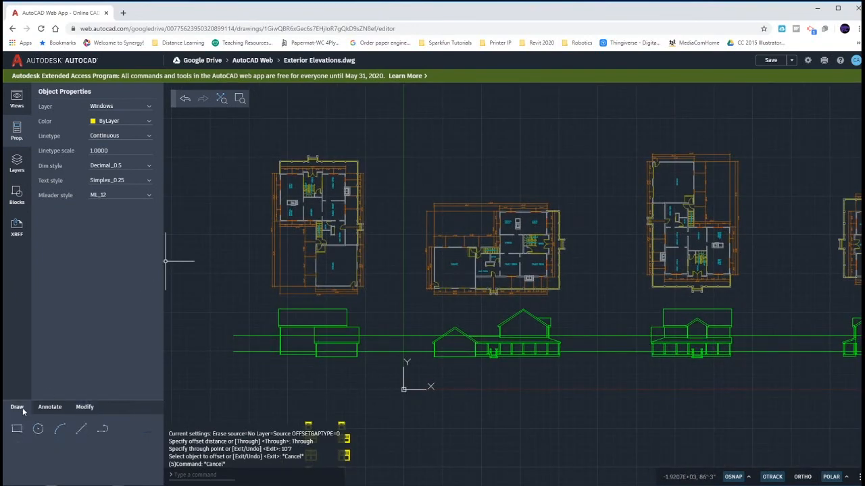
click(80, 430)
scroll(273, 226, up, 5)
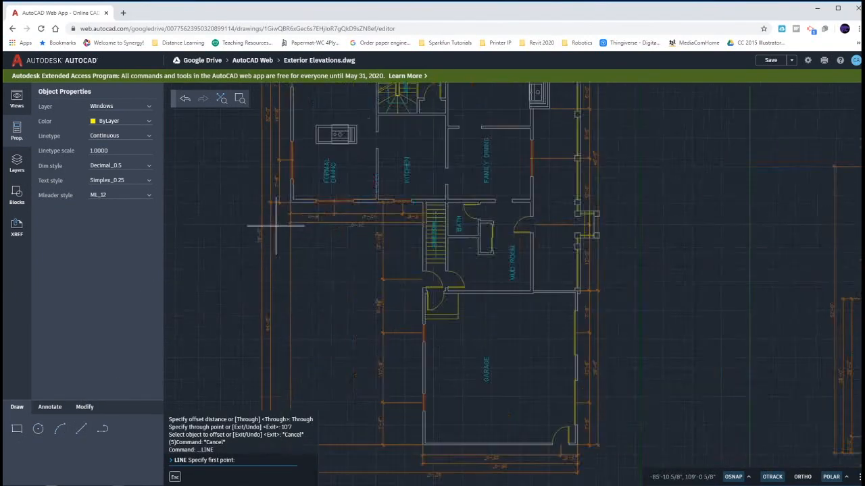
click(334, 202)
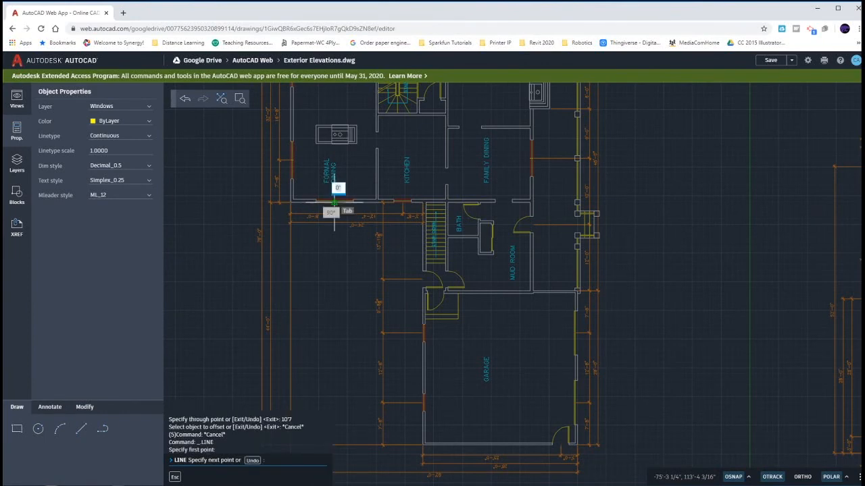
scroll(333, 202, down, 5)
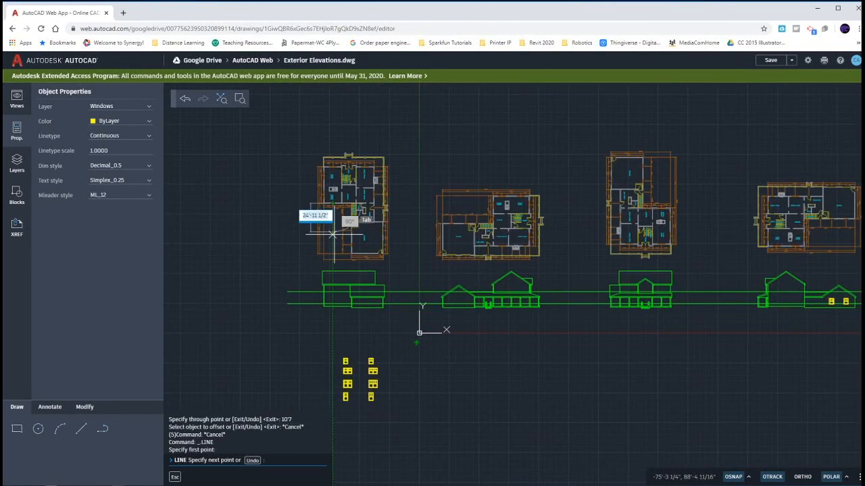
click(333, 335)
key(Escape)
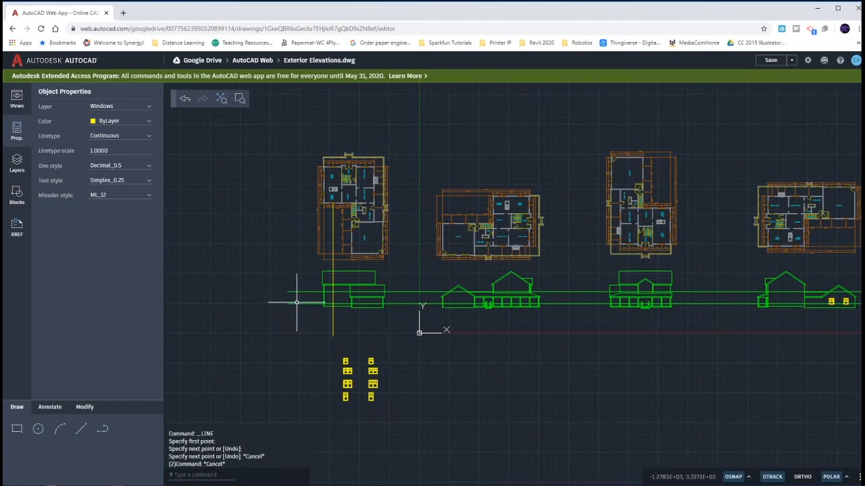
Copy the vertical projection line from the formal dining window's midpoint to the kitchen window's midpoint on the first plan.
scroll(345, 203, up, 5)
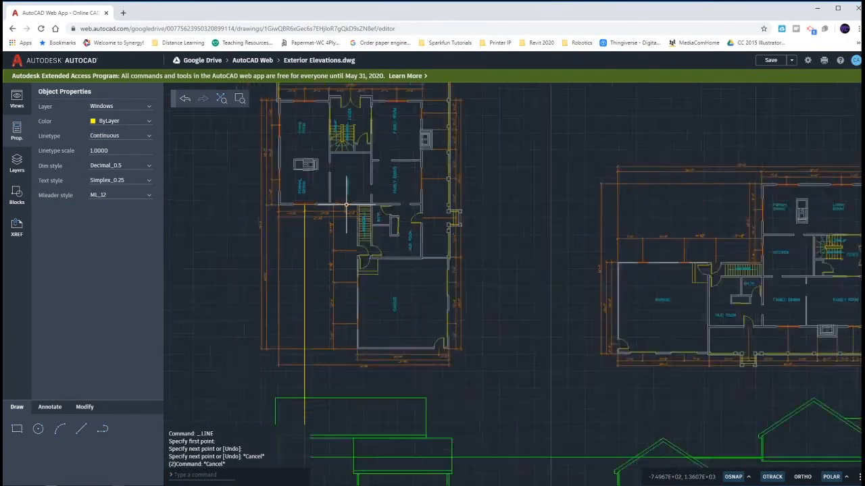
scroll(346, 204, down, 3)
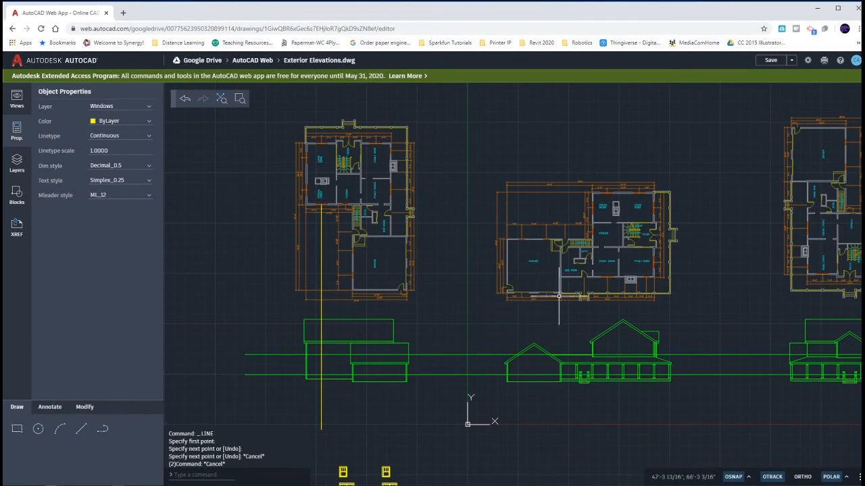
scroll(608, 283, up, 5)
scroll(602, 260, down, 5)
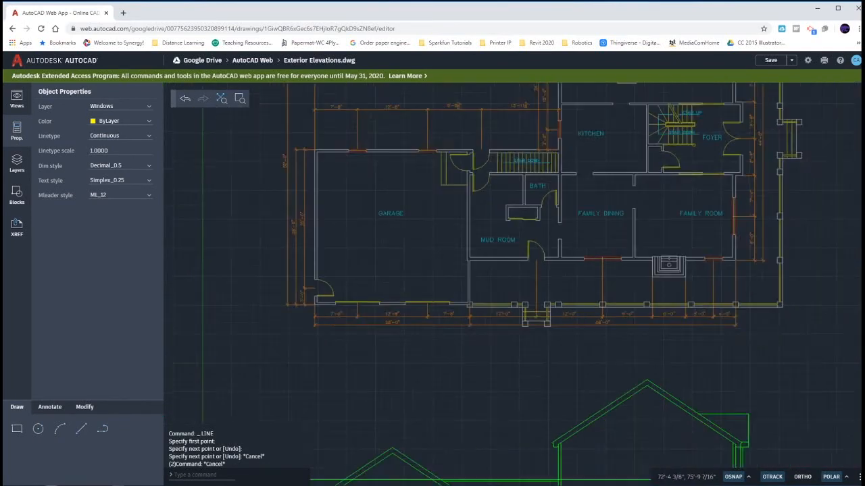
key(Escape)
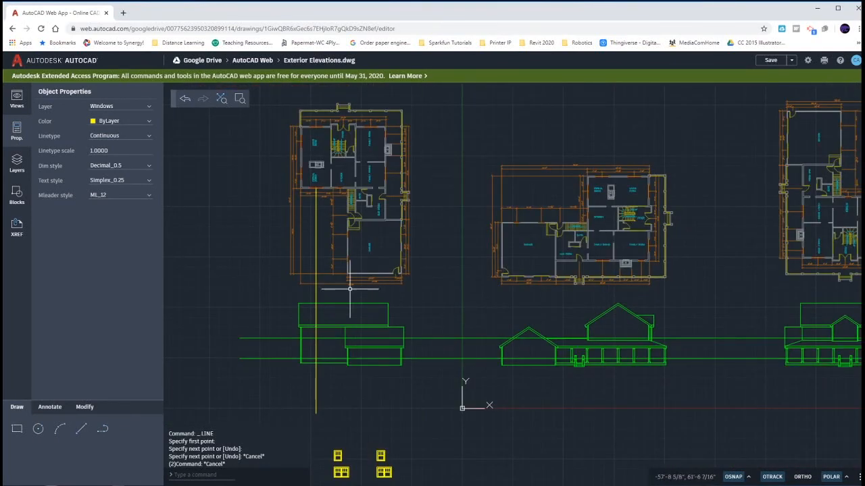
text(co)
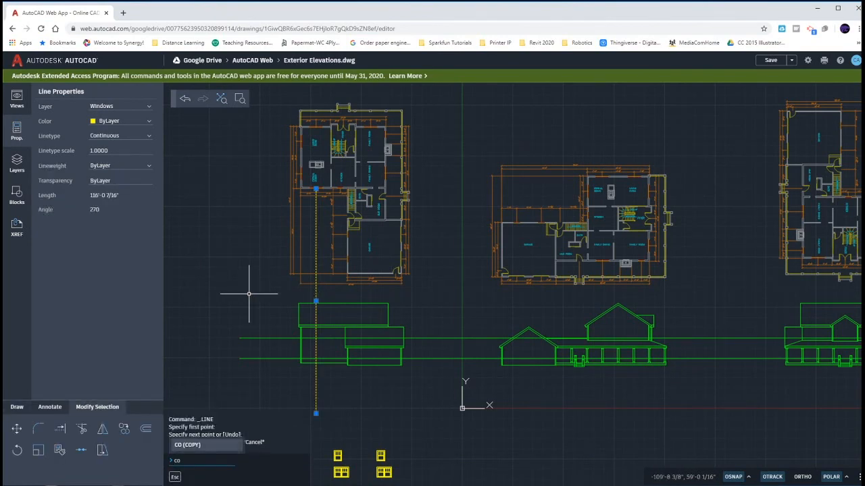
key(Return)
scroll(301, 181, up, 5)
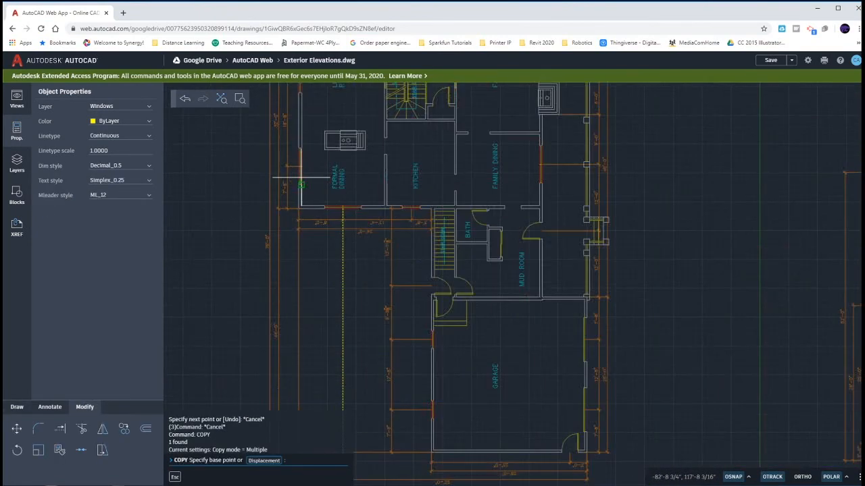
click(343, 209)
scroll(343, 209, up, 3)
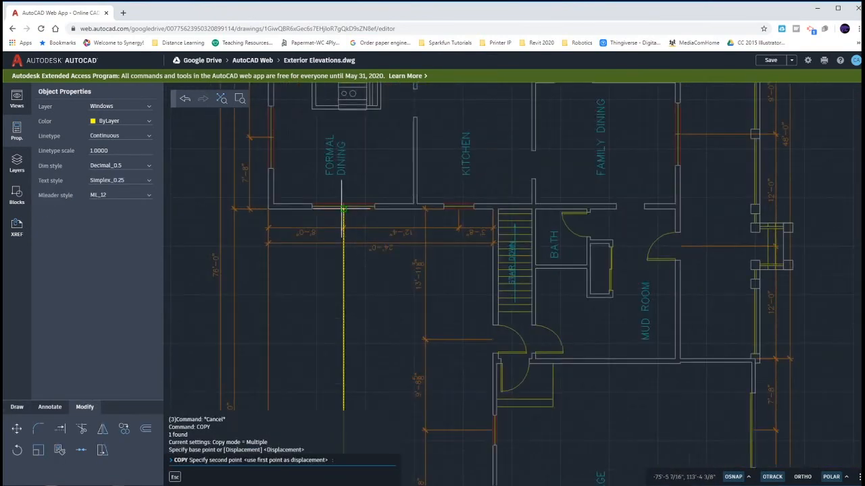
click(458, 210)
scroll(466, 212, down, 6)
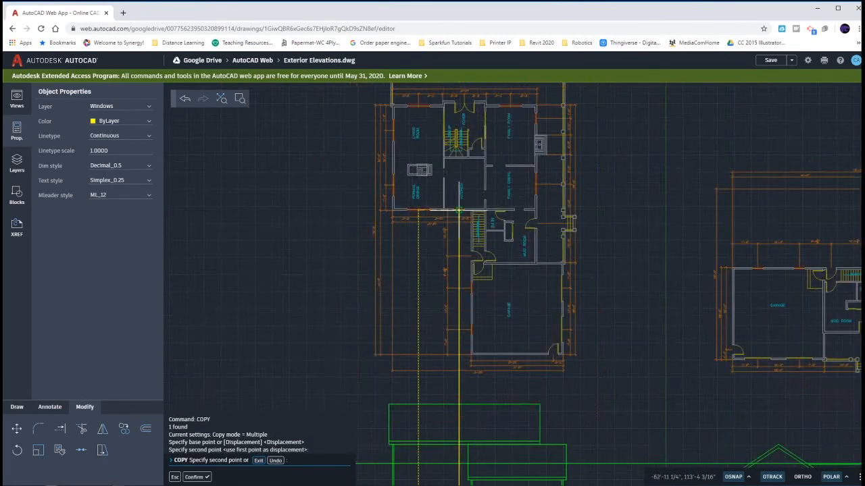
Place copies of the projection line at the midpoints of the family dining and family room windows facing the second elevation.
scroll(621, 295, up, 6)
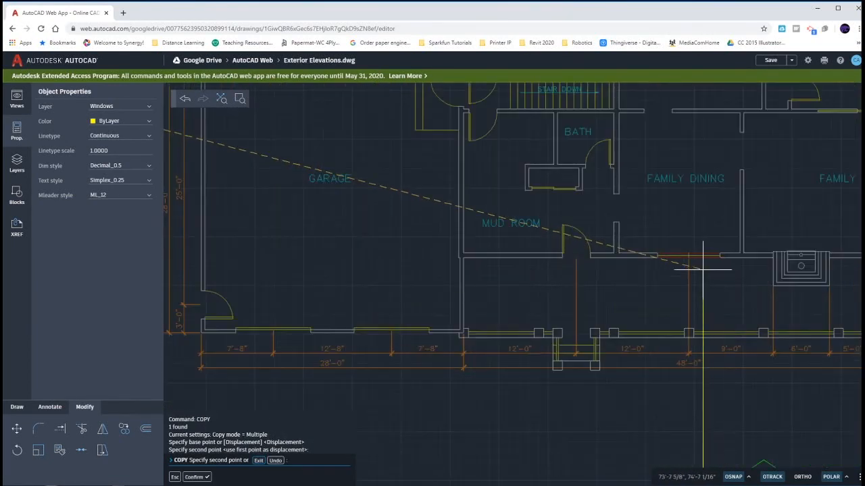
click(688, 257)
mouse_move(688, 256)
middle_down()
mouse_move(641, 276)
mouse_move(391, 264)
middle_up()
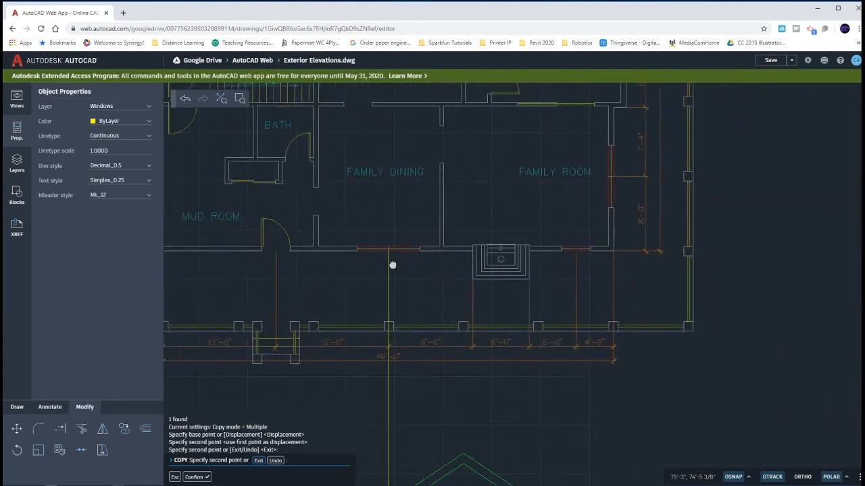
click(567, 251)
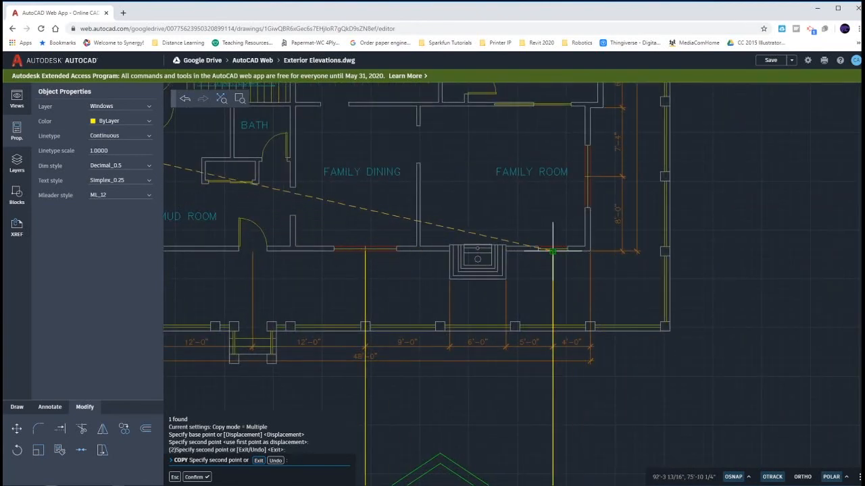
scroll(567, 251, down, 5)
Place copies of the projection line at the midpoints of the family room and living room front windows on the third plan.
middle_drag(600, 267, 213, 234)
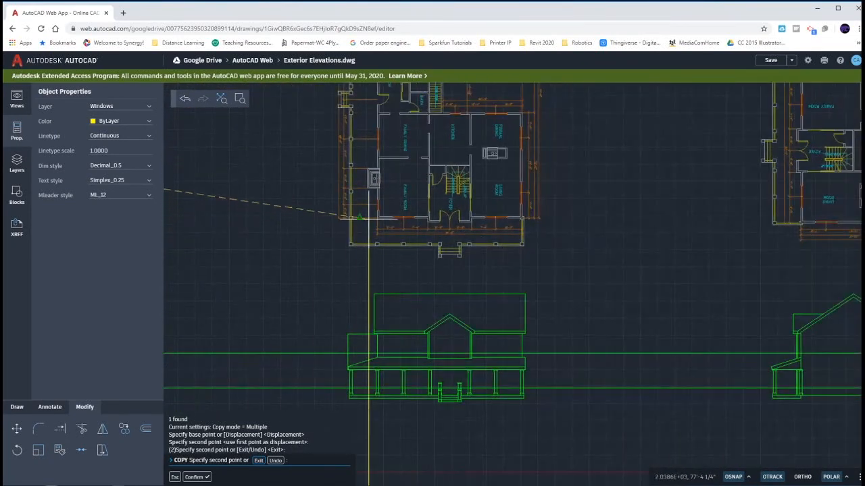
click(403, 217)
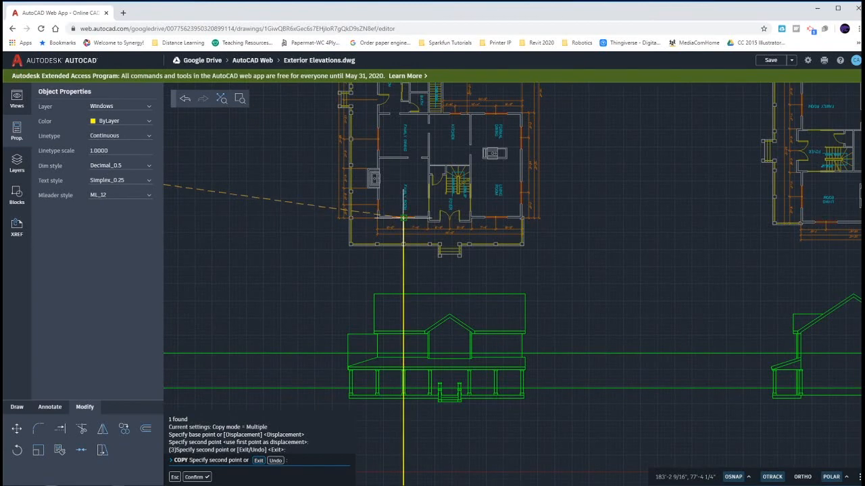
click(496, 217)
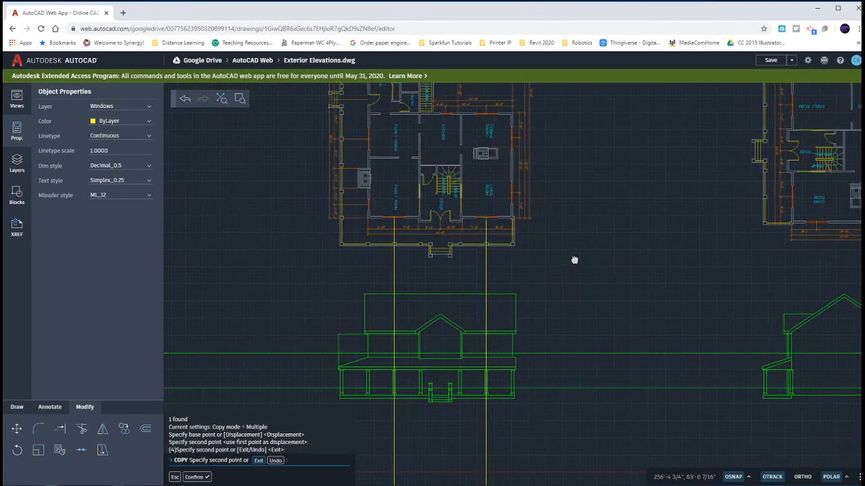
Place copies of the projection line at the living room and formal dining window midpoints on the fourth plan, and finish copying.
middle_drag(574, 257, 320, 278)
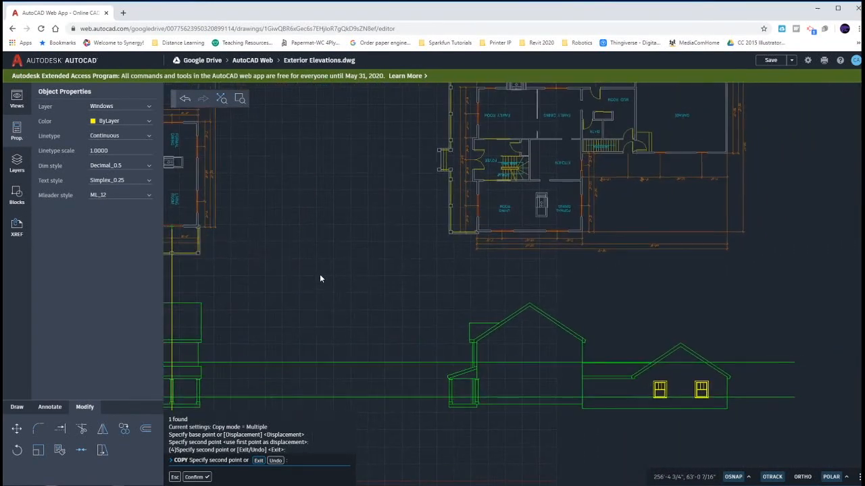
click(502, 233)
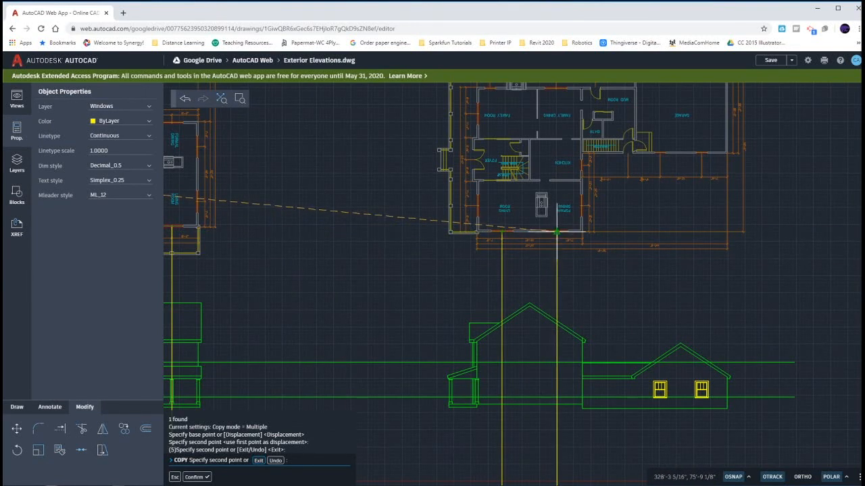
click(556, 231)
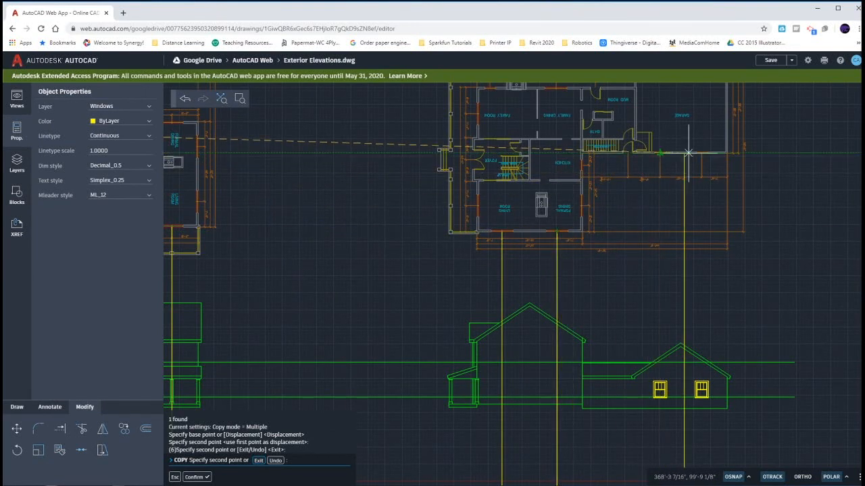
key(Escape)
key(Escape)
key(Escape)
scroll(544, 299, down, 7)
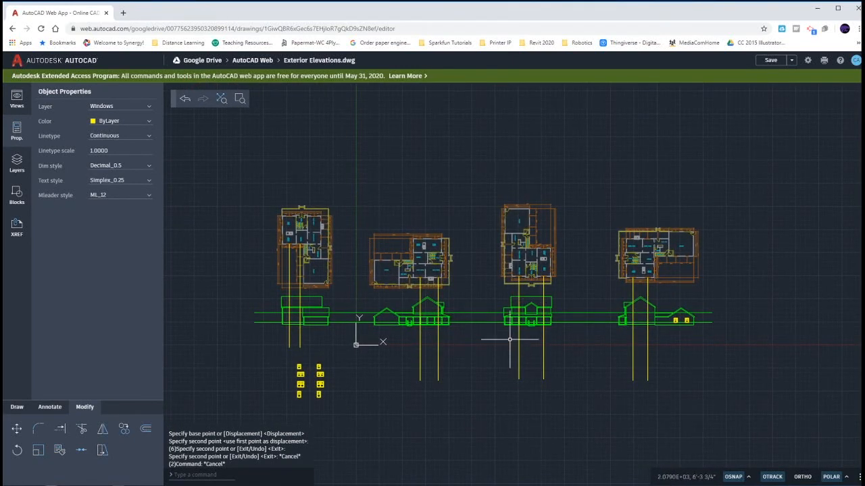
Copy one column of four window drawings from below the elevations to the open space between the second and third elevations.
click(342, 408)
click(308, 358)
text(c)
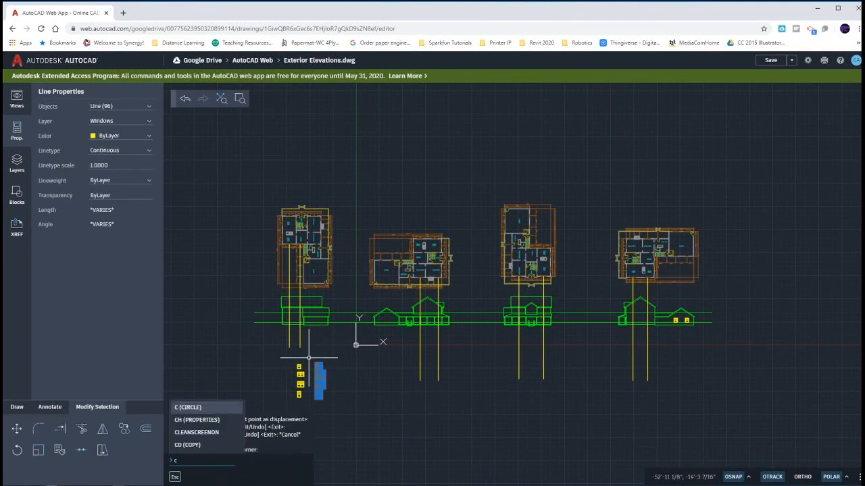
text(o)
key(Return)
click(331, 408)
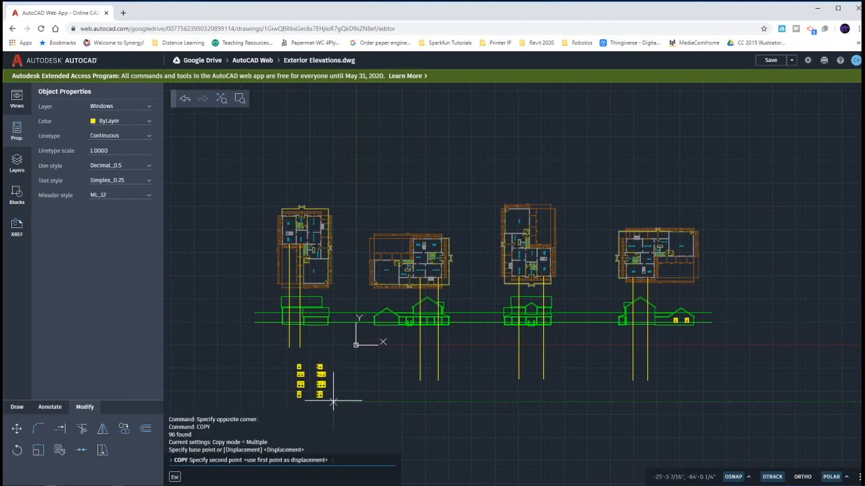
scroll(468, 353, up, 5)
click(467, 328)
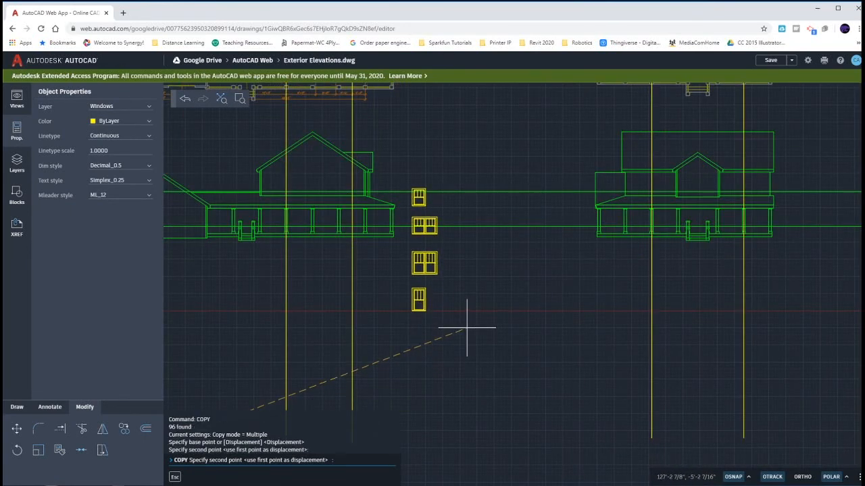
key(Escape)
key(Escape)
Move the short double window from the copied column to the left projection line at the second-floor sill line of the second elevation.
middle_drag(424, 318, 528, 386)
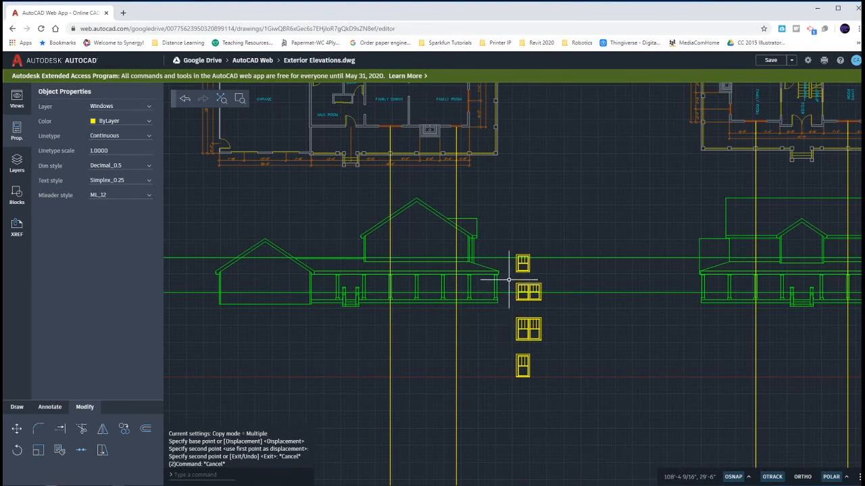
drag(509, 279, 552, 304)
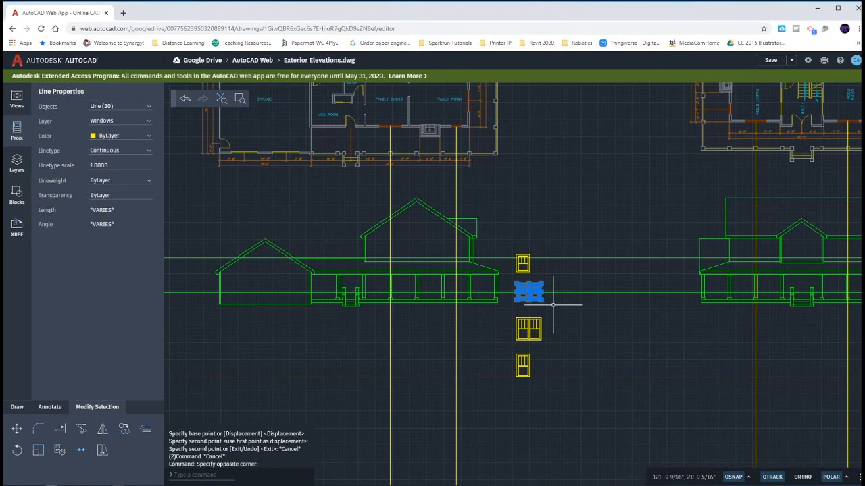
text(m)
key(Return)
scroll(530, 308, up, 2)
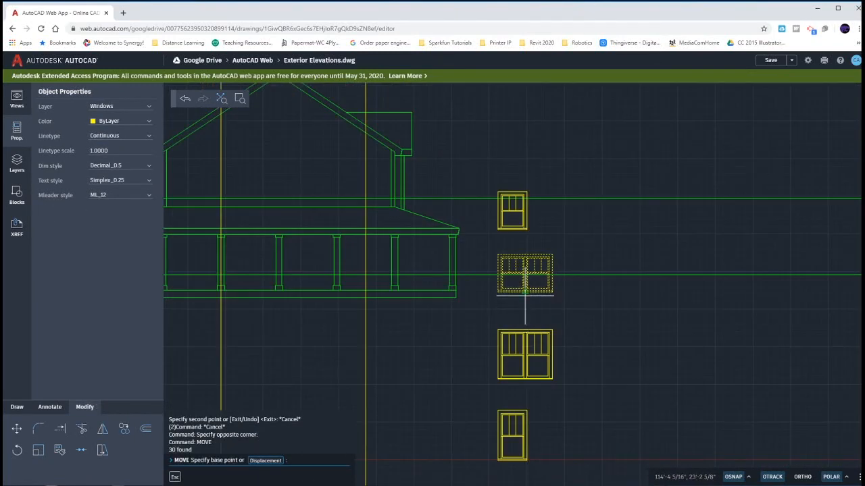
click(525, 291)
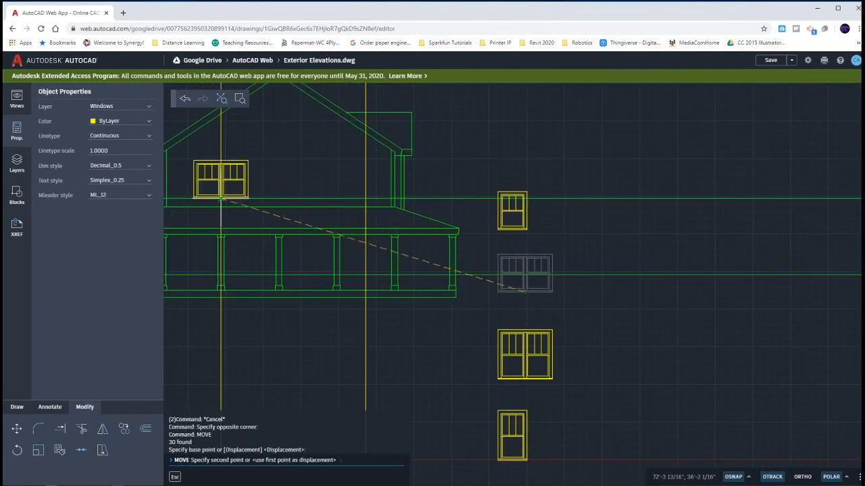
click(221, 198)
key(Escape)
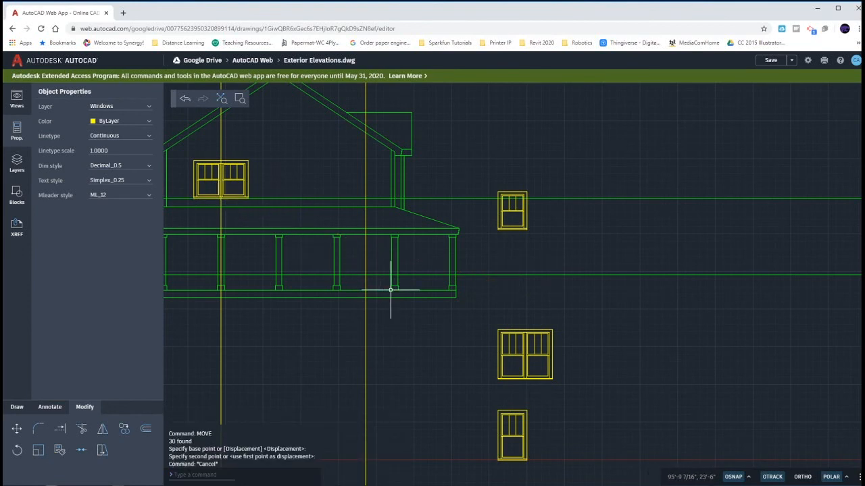
Move the short single window to the right projection line at the second-floor sill line of the second elevation.
drag(483, 182, 551, 242)
text(m)
key(Return)
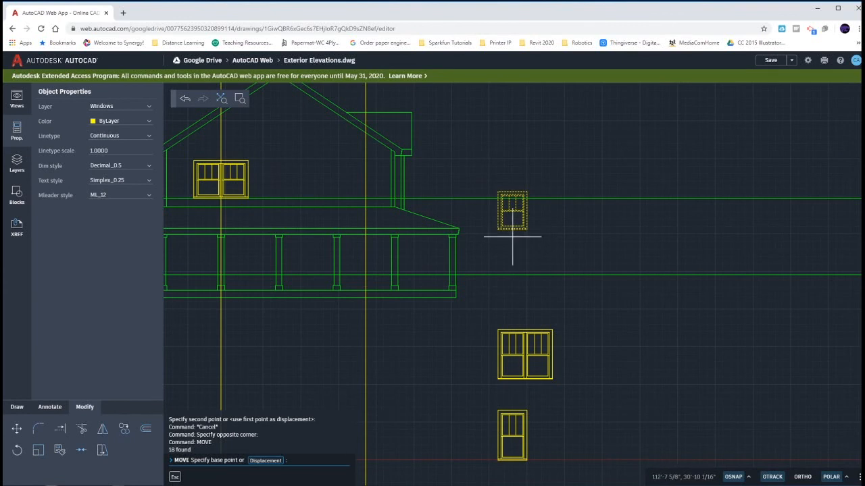
click(512, 230)
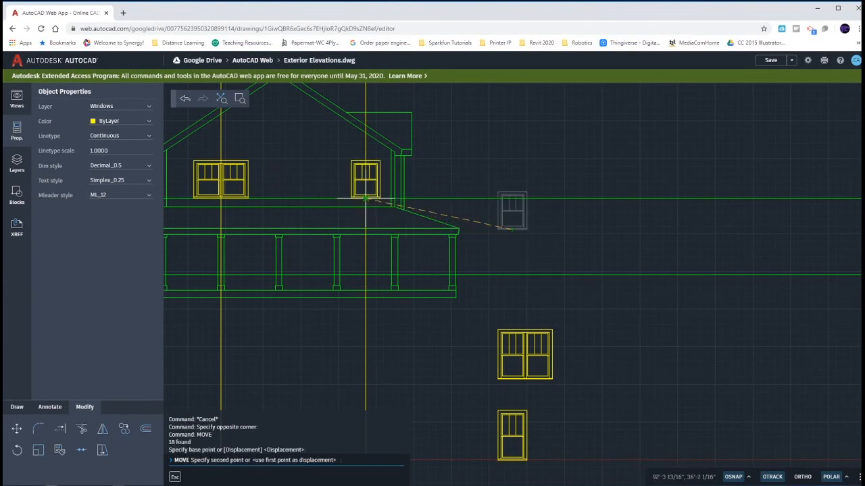
key(Escape)
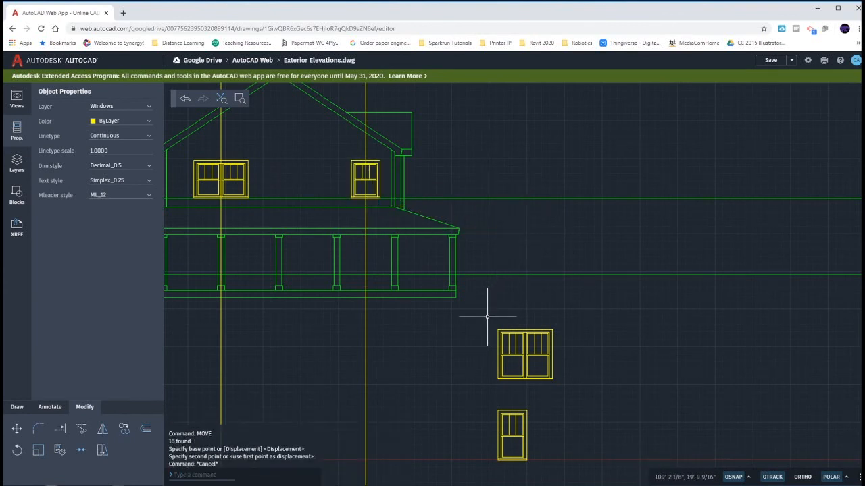
Move the tall double window to the left projection line at the first-floor sill line of the second elevation.
click(487, 317)
click(572, 389)
text(m)
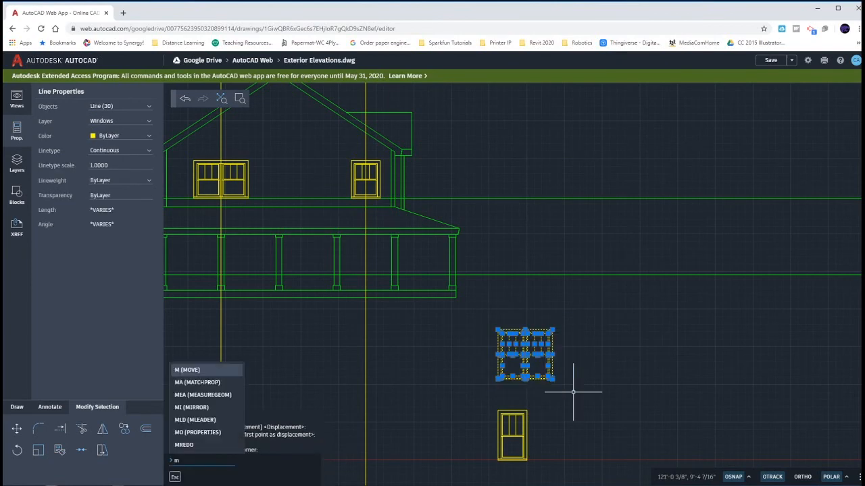
key(Return)
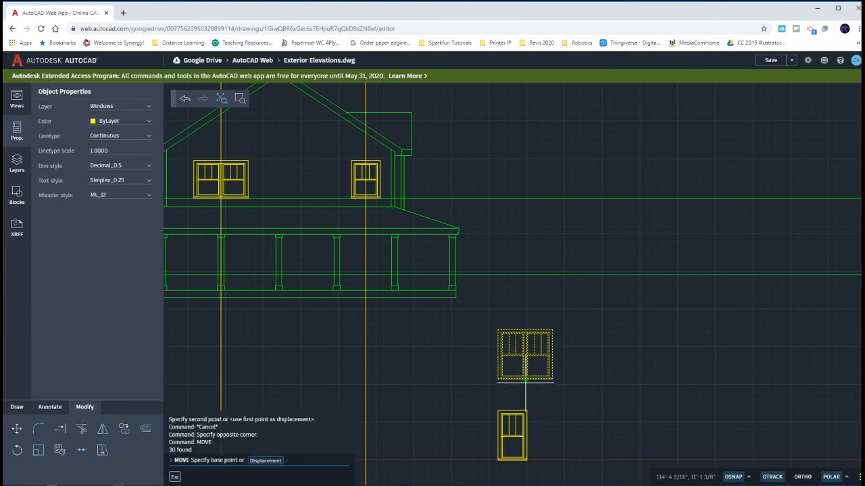
click(524, 379)
middle_drag(373, 357, 564, 355)
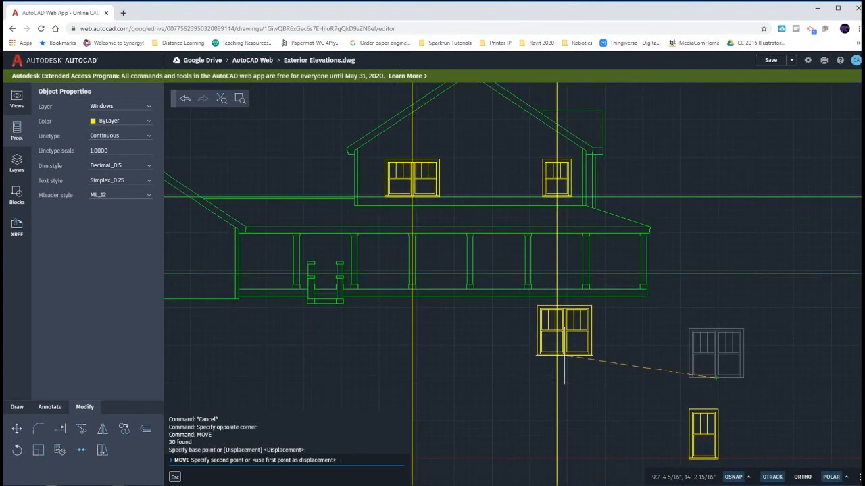
scroll(399, 271, up, 3)
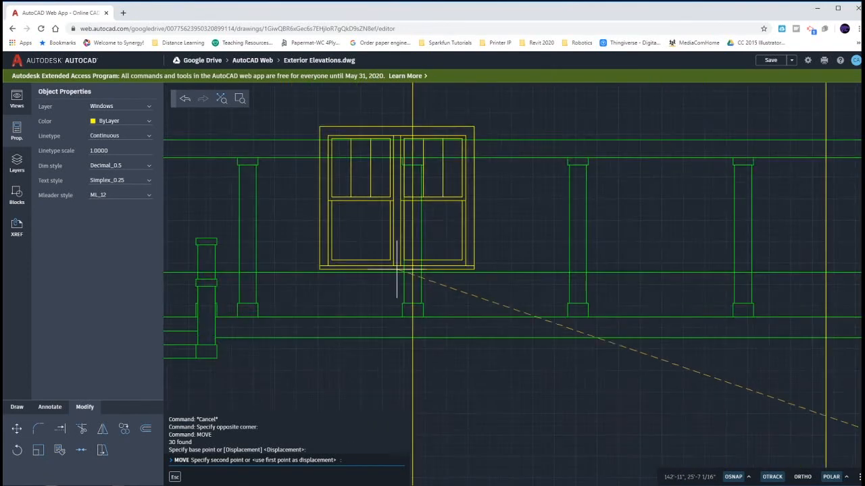
scroll(397, 269, up, 3)
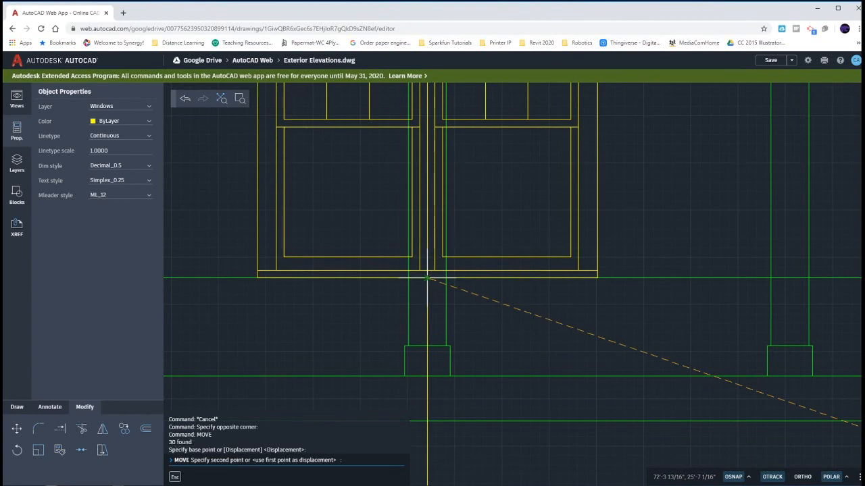
click(427, 277)
scroll(408, 362, down, 5)
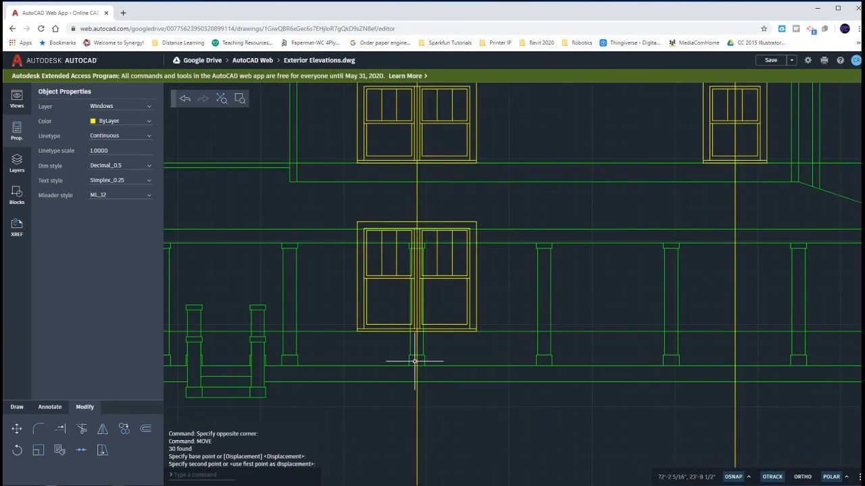
Move the tall single window to the right projection line at the first-floor sill line of the second elevation.
middle_drag(565, 359, 409, 251)
scroll(480, 291, down, 5)
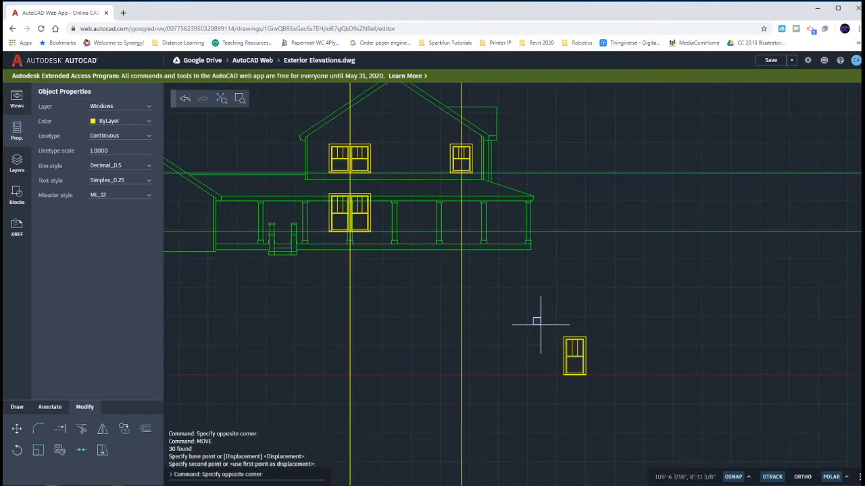
drag(539, 324, 612, 395)
text(m)
key(Return)
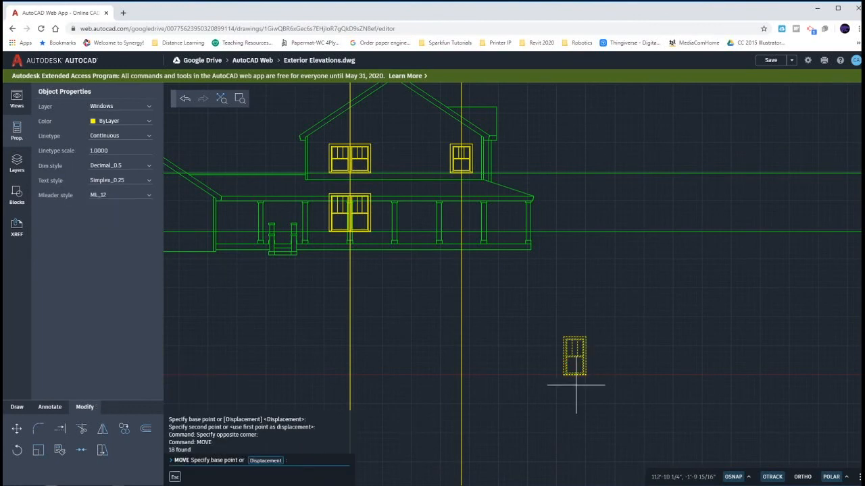
click(575, 377)
scroll(447, 222, up, 5)
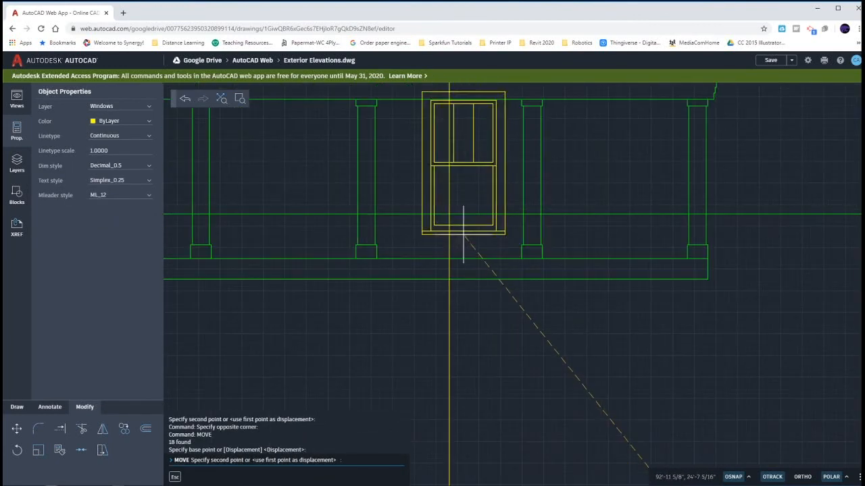
key(Escape)
scroll(547, 304, down, 5)
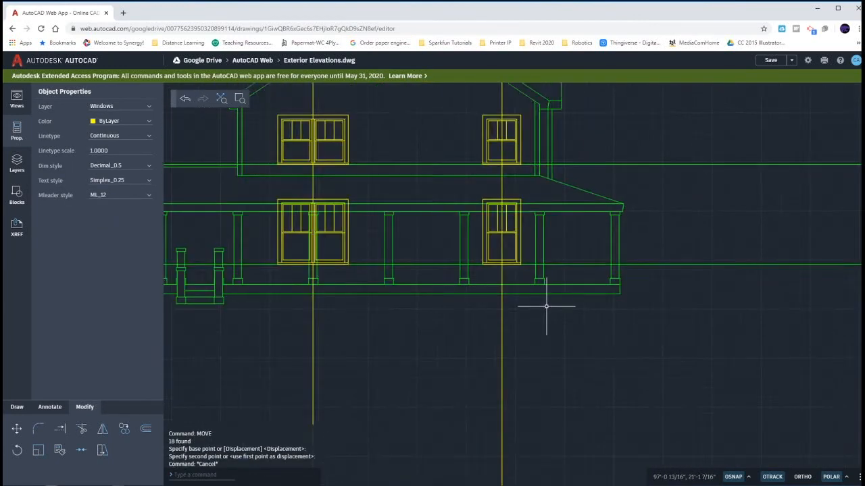
Erase the two projection lines running through the second elevation.
scroll(562, 330, down, 3)
drag(594, 397, 488, 361)
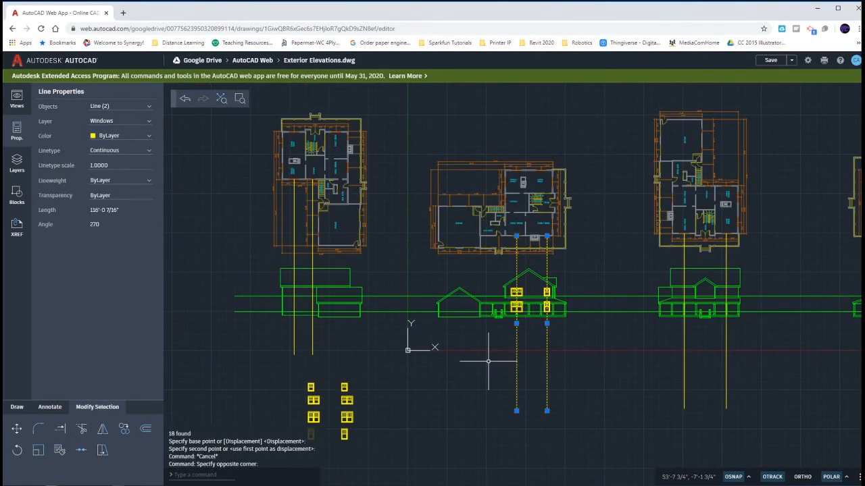
key(Delete)
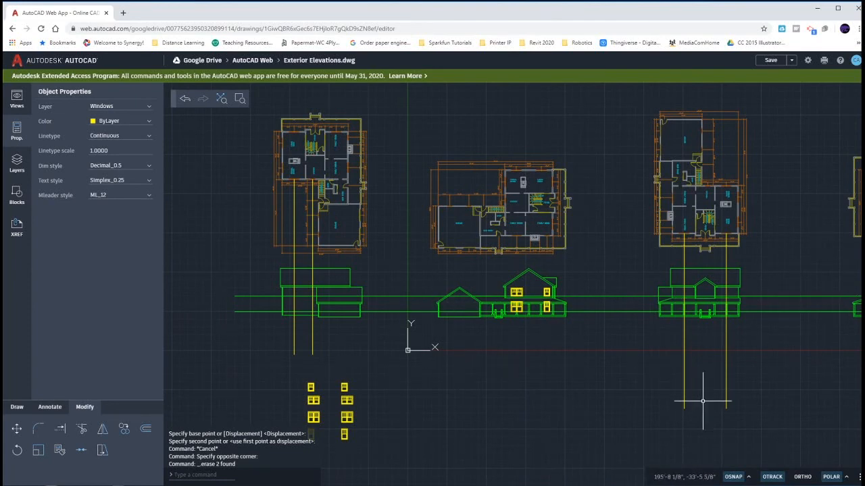
Switch to Modified Window Elevations.pdf in Acrobat and examine the window types and positions in the west elevation, Figure 5-2.7A.
click(473, 485)
scroll(614, 305, down, 3)
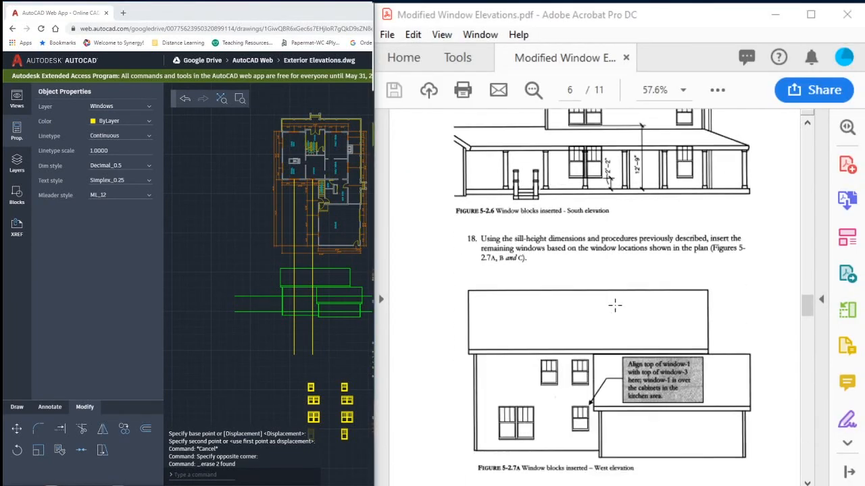
scroll(614, 305, down, 3)
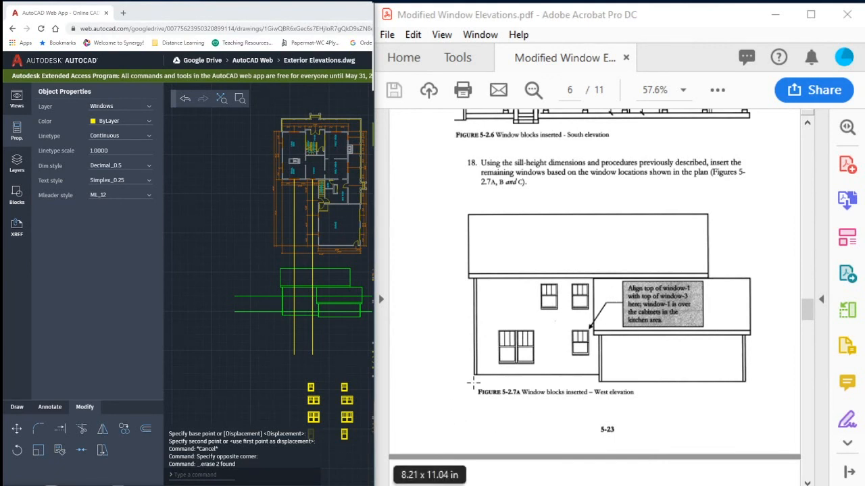
drag(491, 324, 544, 373)
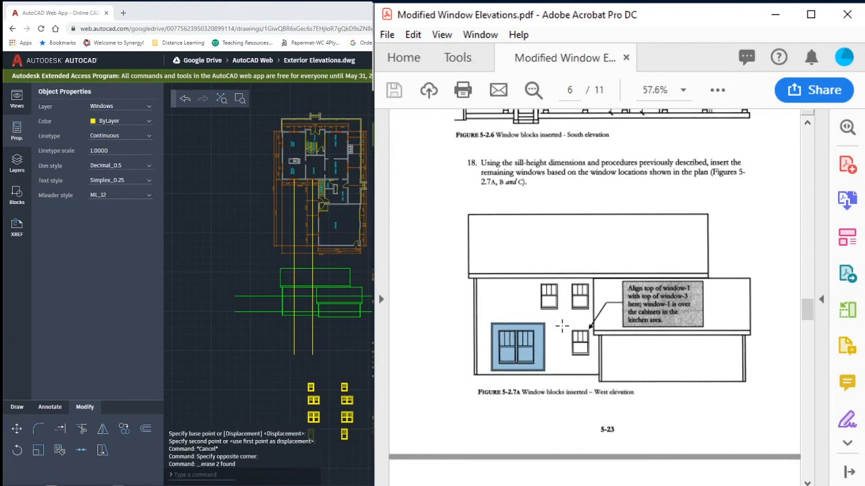
drag(562, 326, 594, 368)
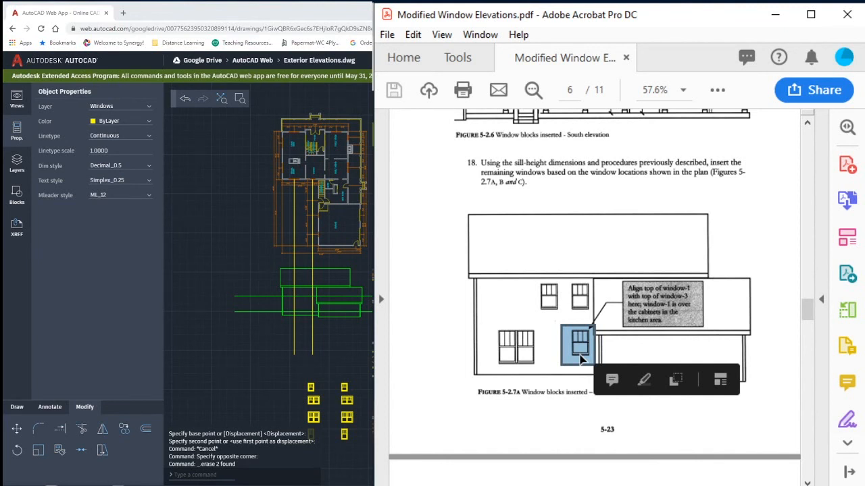
drag(536, 280, 594, 314)
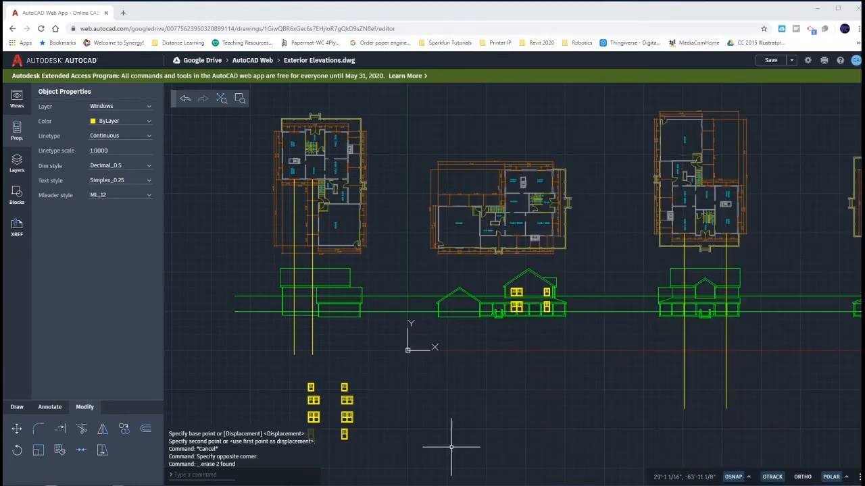
Back in the AutoCAD drawing, copy one short single window and one tall double window to the open space left of the first elevation.
scroll(314, 396, up, 3)
middle_drag(290, 400, 324, 244)
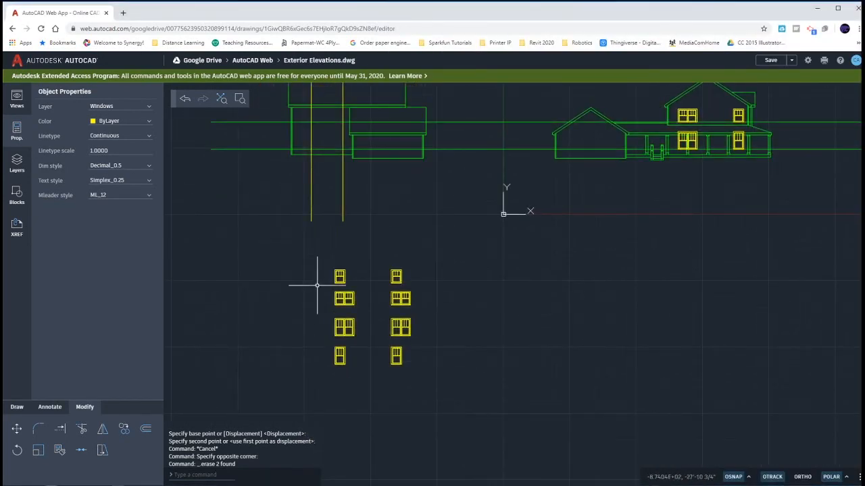
click(322, 257)
click(354, 291)
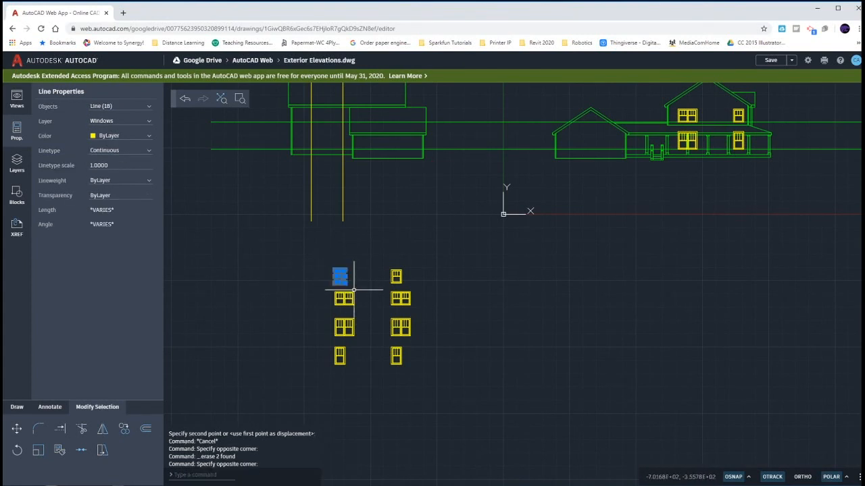
click(327, 312)
click(363, 341)
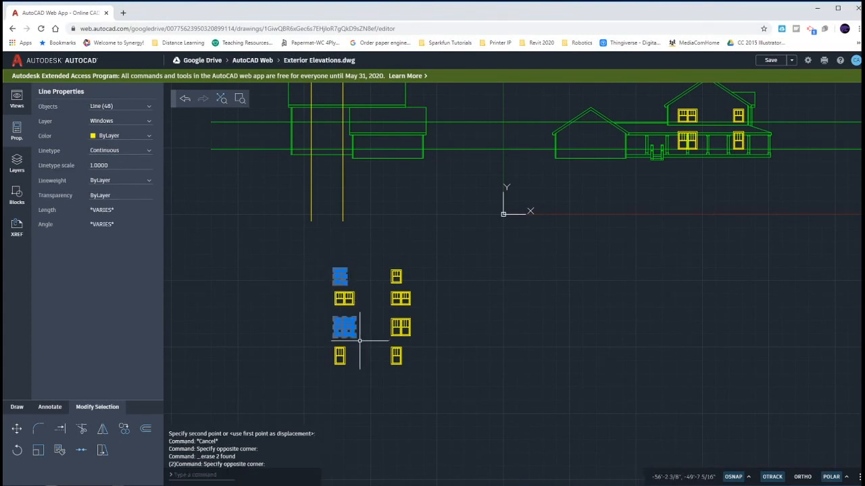
text(o)
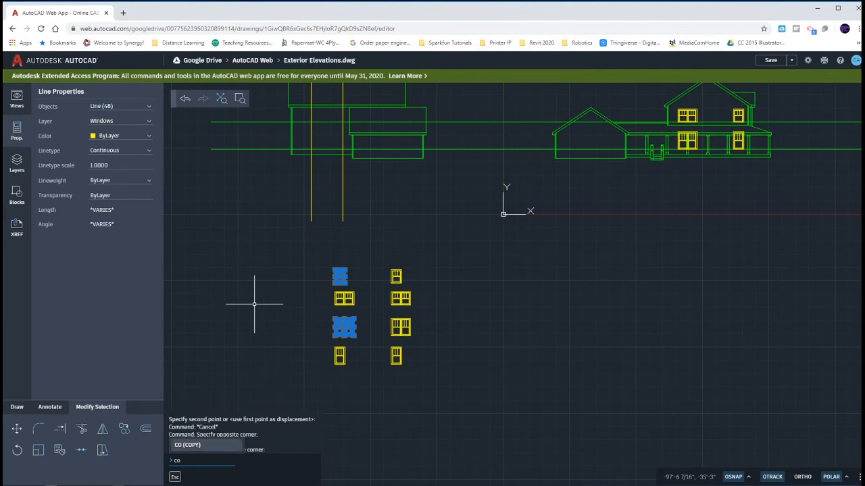
key(Return)
click(287, 325)
middle_drag(279, 308, 377, 398)
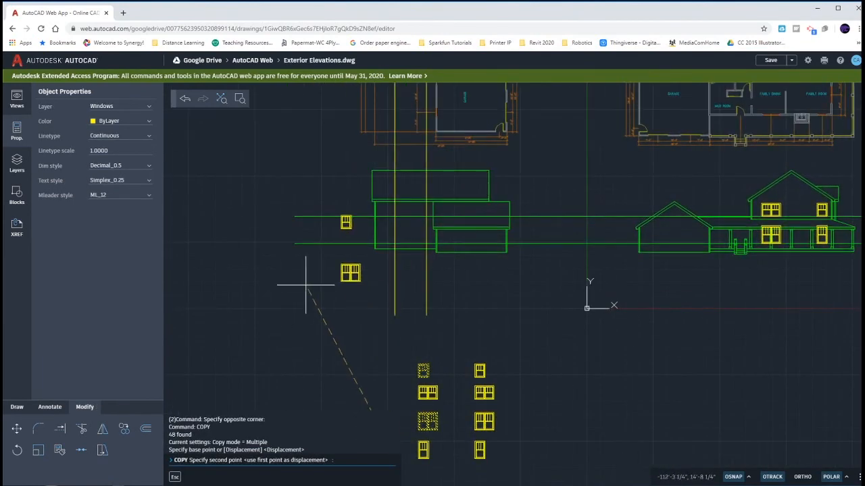
click(300, 276)
key(Escape)
Move the copied tall double window to the left projection line at the first-floor sill line of the first elevation.
scroll(326, 243, up, 3)
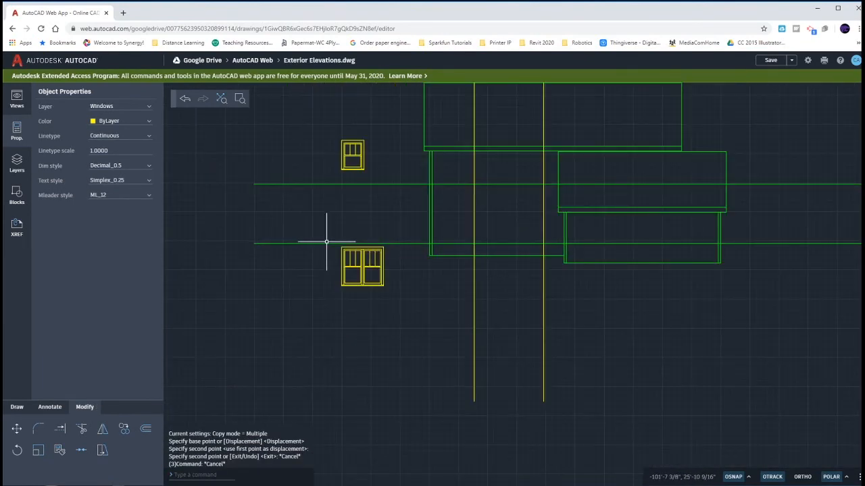
click(322, 233)
click(402, 300)
text(m)
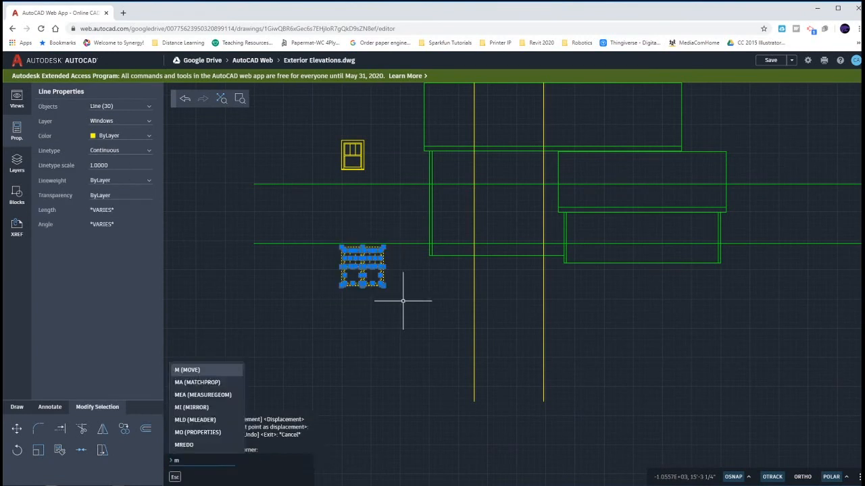
key(Return)
click(363, 287)
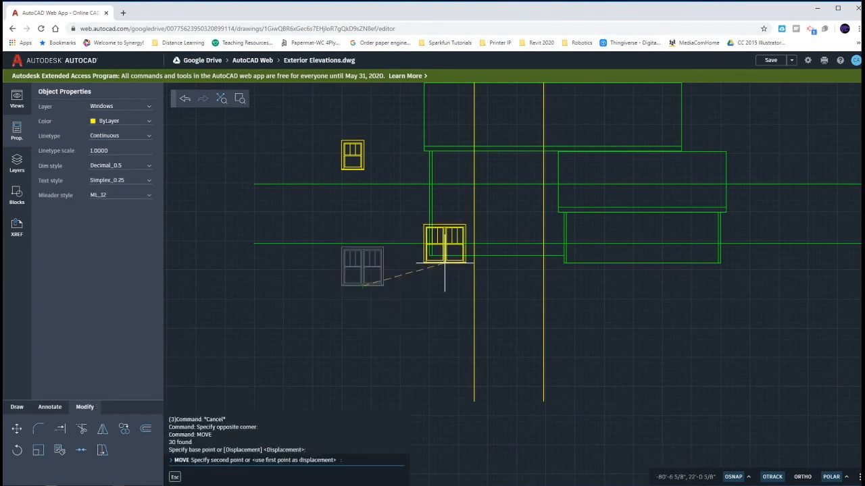
click(474, 244)
key(Escape)
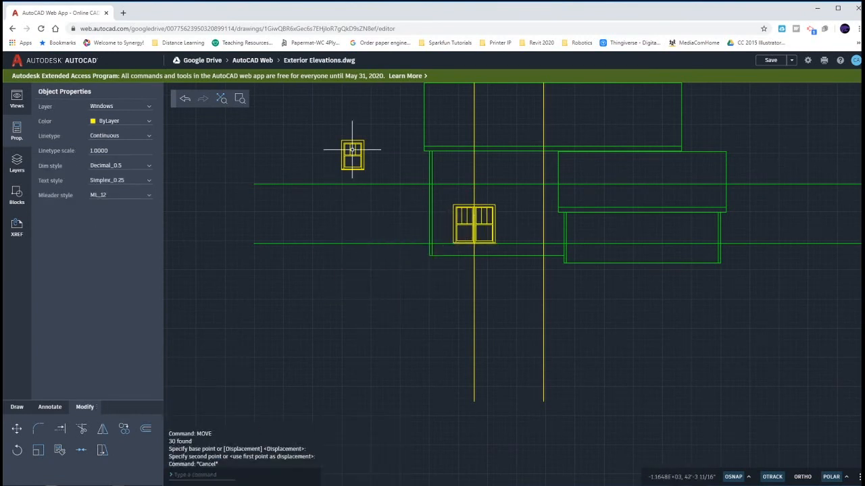
Copy the spare short single window onto the right projection line at the first-floor and second-floor sill lines of the first elevation.
click(334, 127)
click(386, 179)
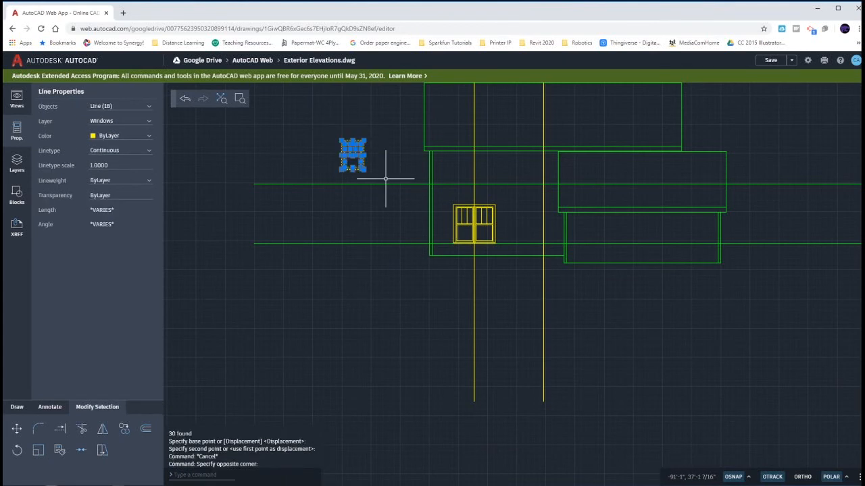
text(co)
key(Return)
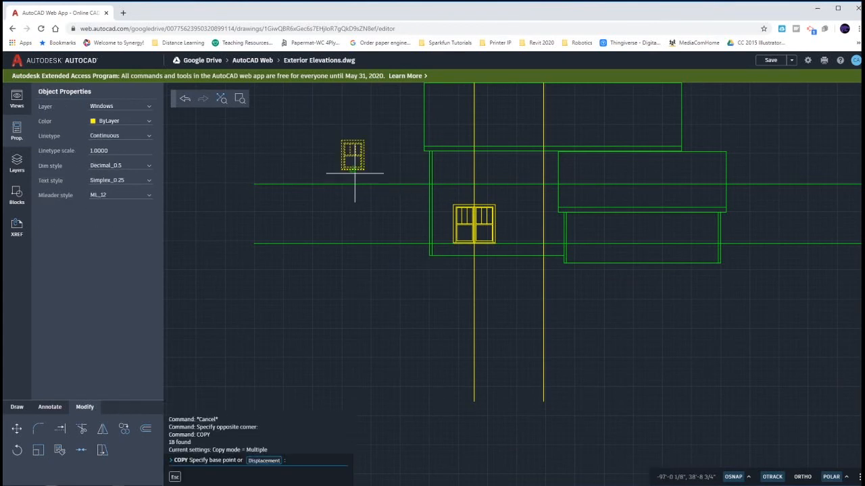
click(353, 170)
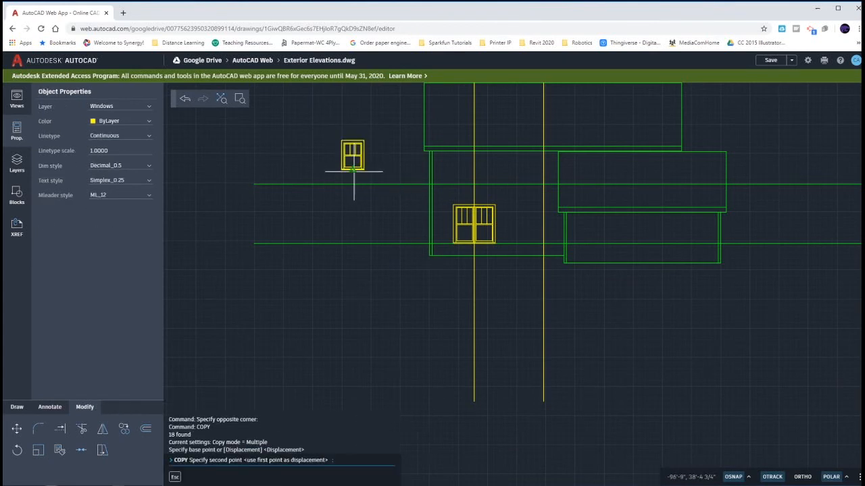
click(543, 242)
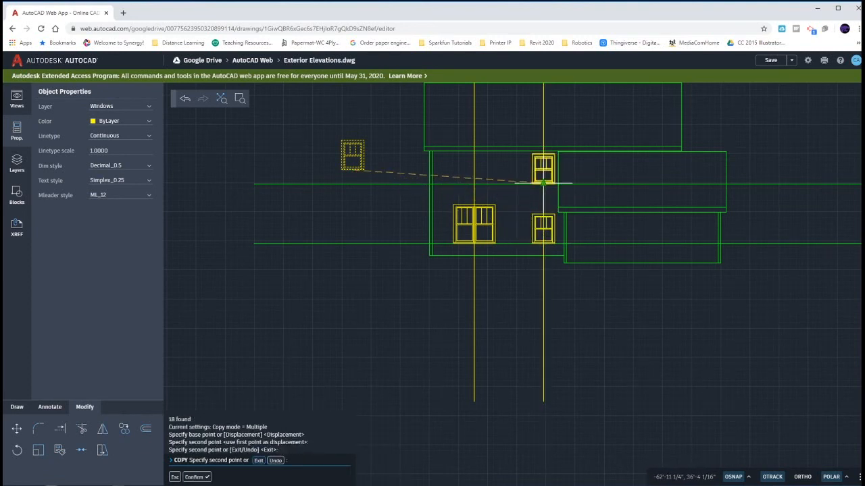
click(543, 182)
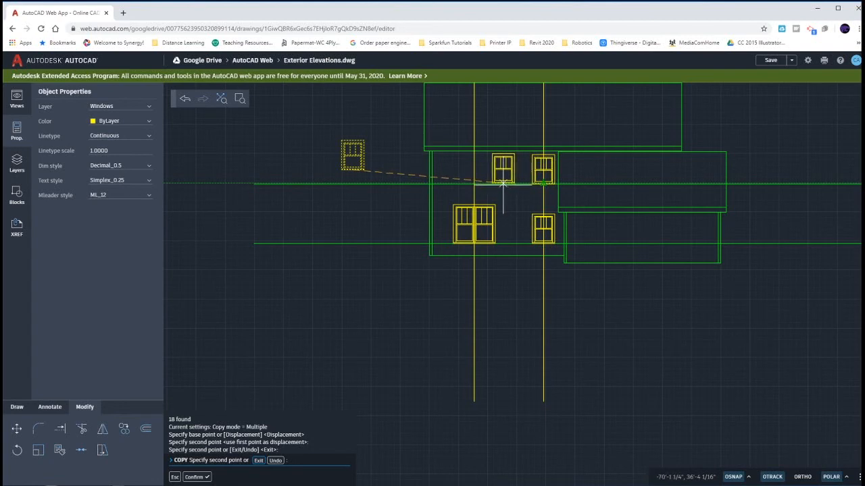
key(Escape)
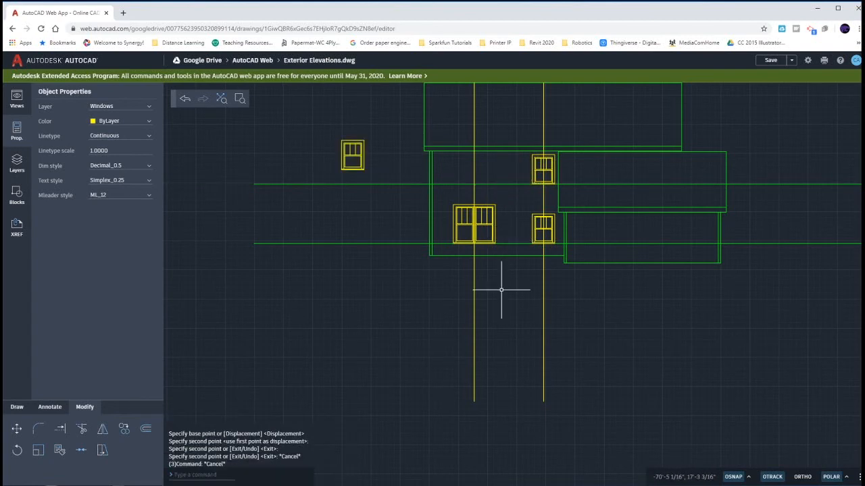
Switch to Modified Window Elevations.pdf in Acrobat and examine the upper windows and the double window in the west elevation, Figure 5-2.7A.
scroll(501, 291, down, 3)
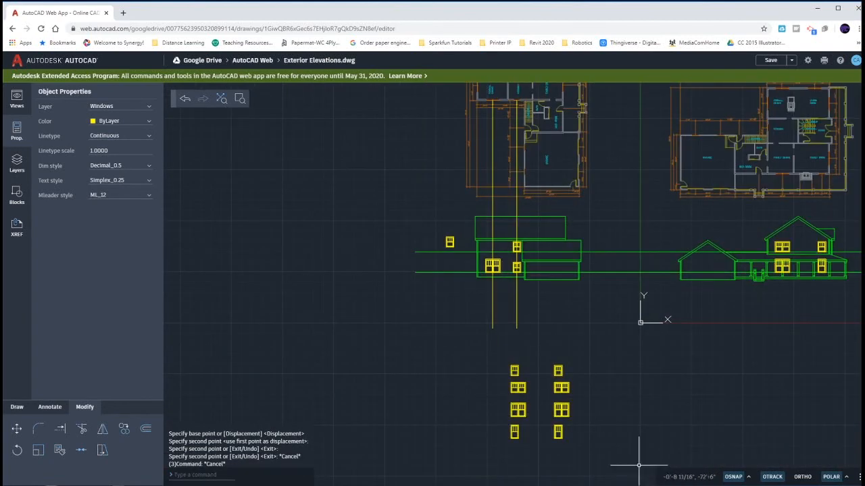
click(648, 485)
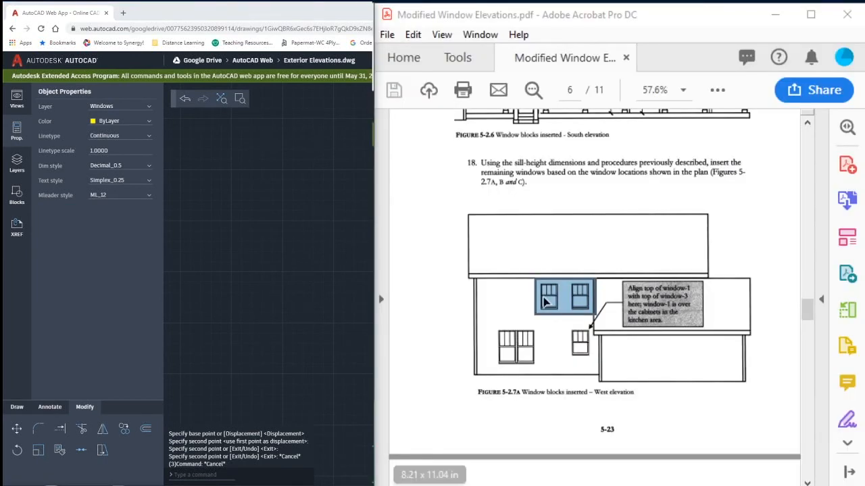
click(552, 303)
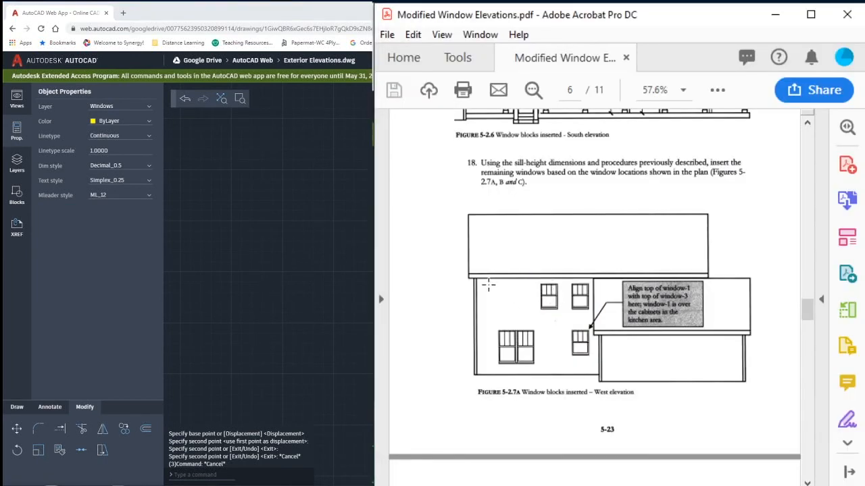
drag(494, 284, 539, 371)
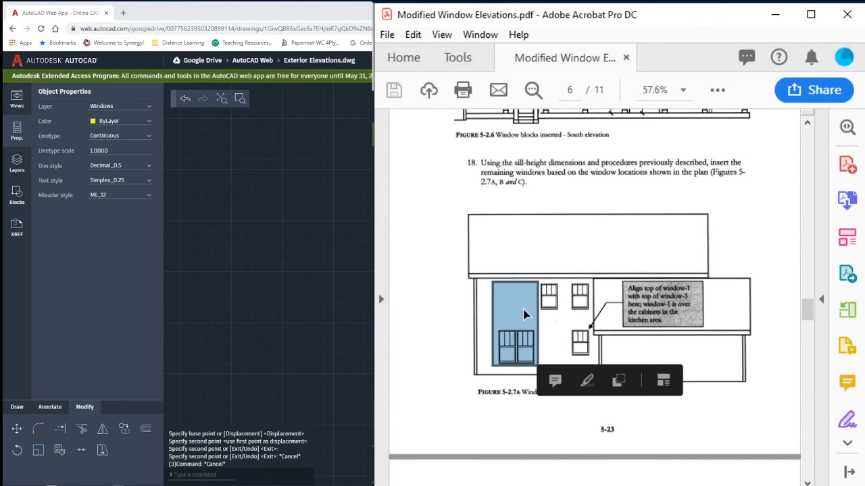
click(524, 310)
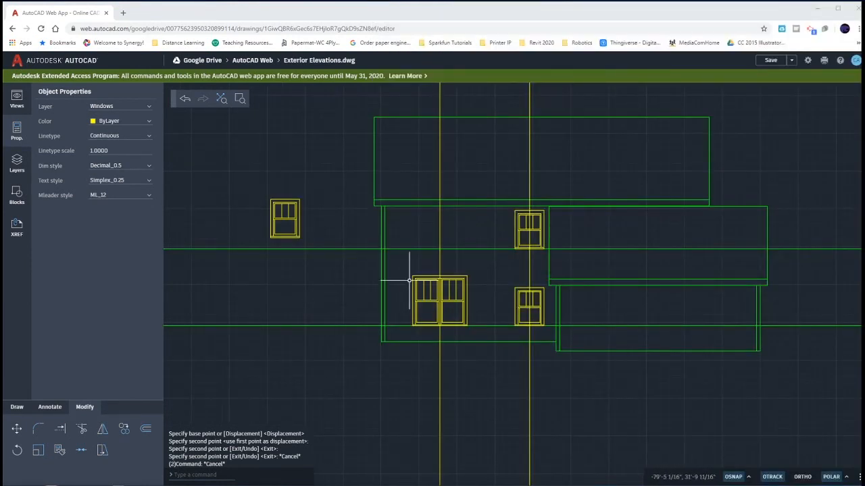
Back in the AutoCAD drawing, compare the windows on the first elevation with the floor plan above it.
scroll(500, 274, down, 2)
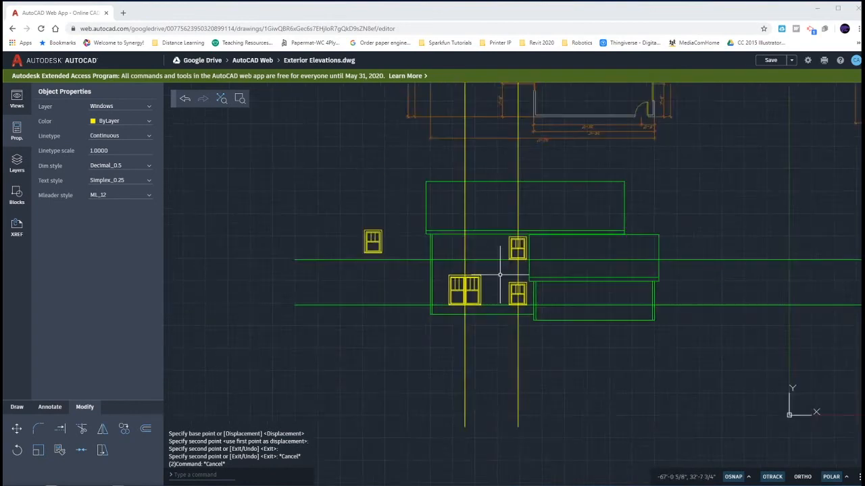
scroll(500, 275, down, 2)
middle_drag(510, 179, 497, 387)
middle_drag(490, 243, 490, 290)
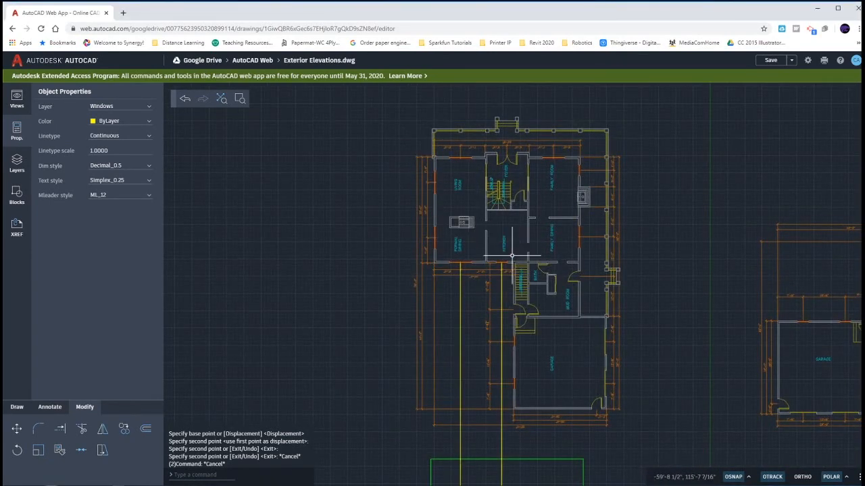
scroll(485, 257, down, 2)
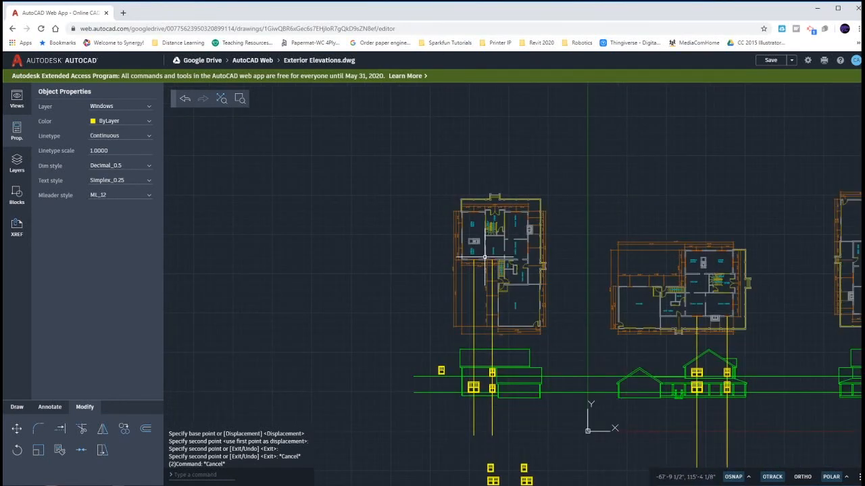
middle_drag(481, 316, 463, 231)
scroll(473, 293, up, 4)
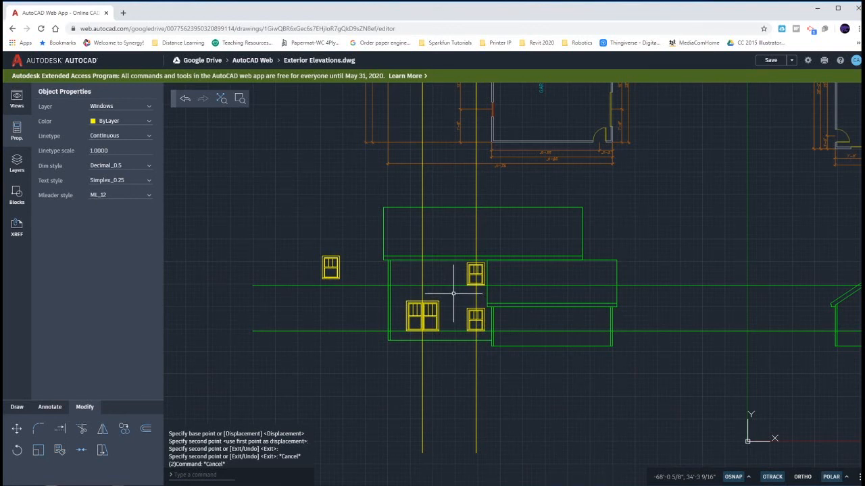
scroll(453, 291, up, 2)
scroll(452, 289, down, 2)
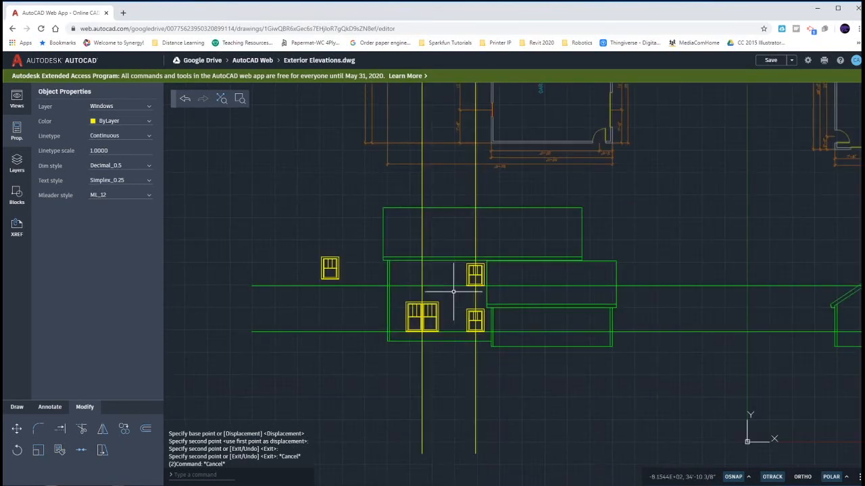
Copy the second-floor single window of the first elevation 6' horizontally to the left along its sill line.
scroll(480, 273, up, 4)
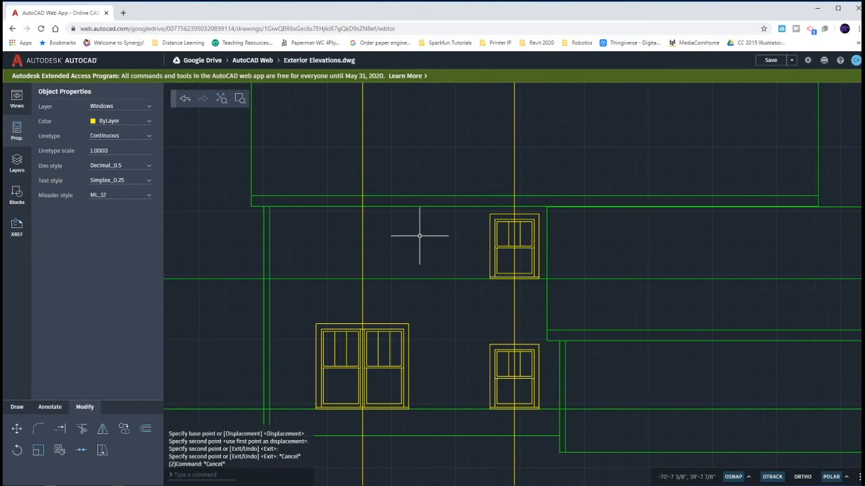
click(479, 211)
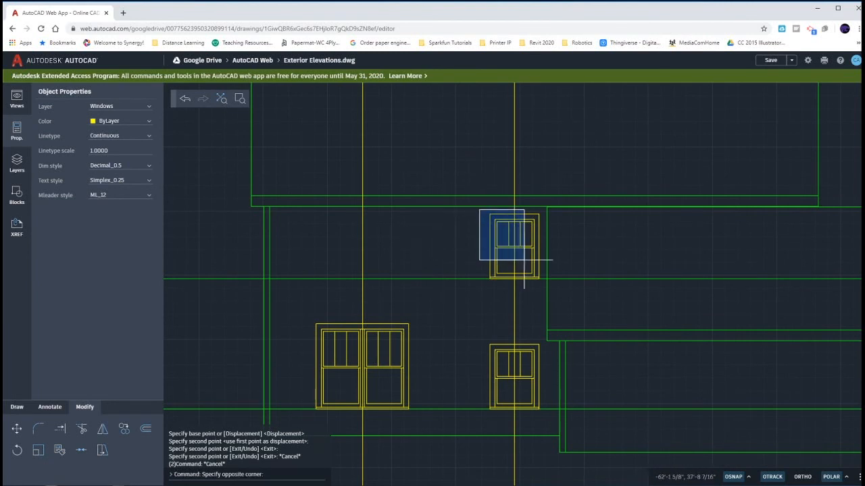
click(542, 286)
text(co)
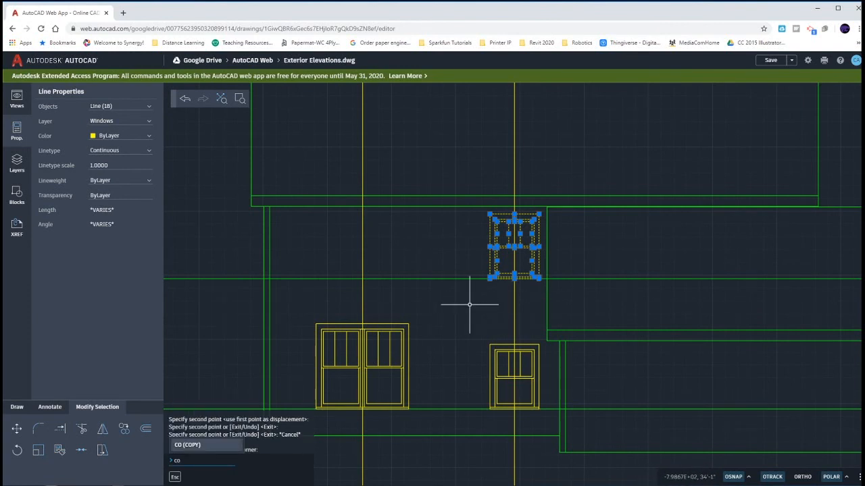
key(Return)
click(479, 303)
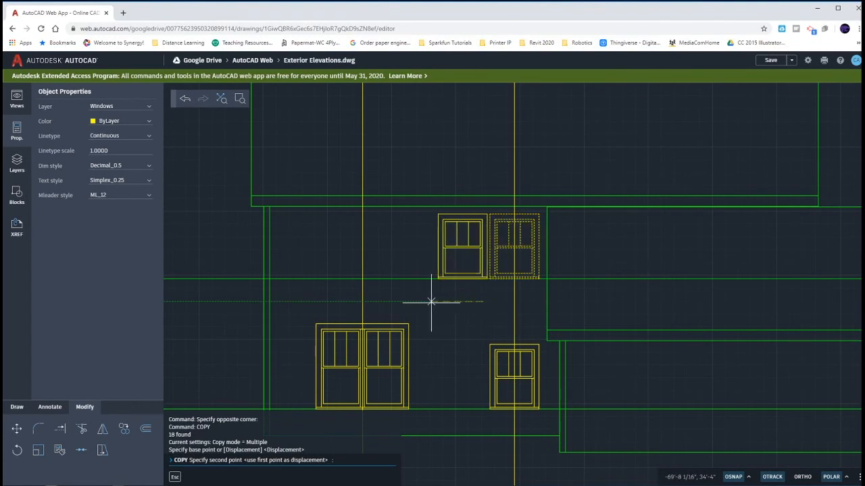
text(6')
key(Return)
key(Escape)
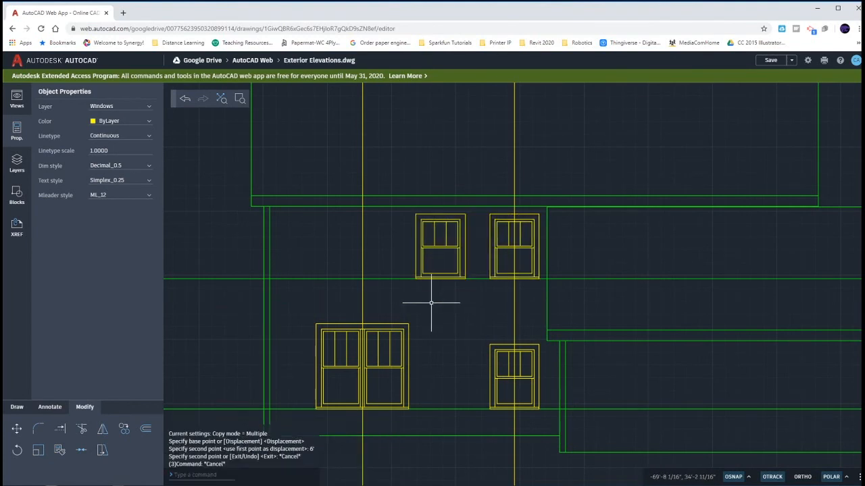
Erase the two vertical projection lines running through the first elevation.
click(520, 307)
click(315, 293)
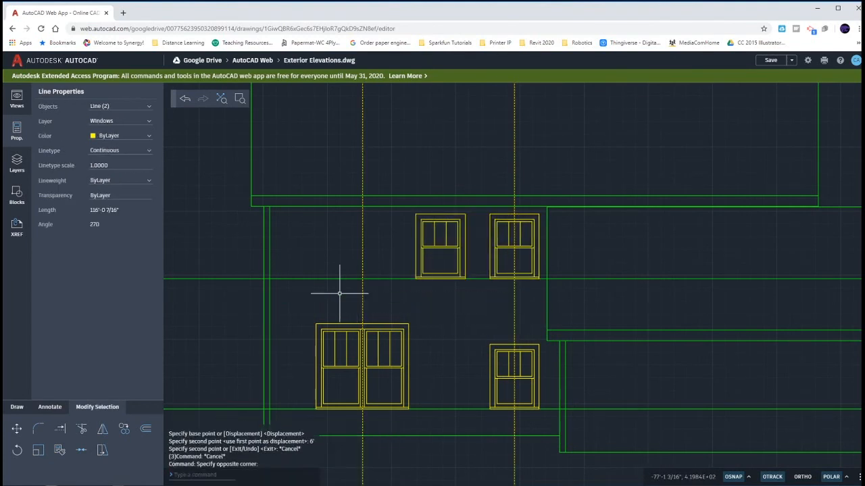
key(Delete)
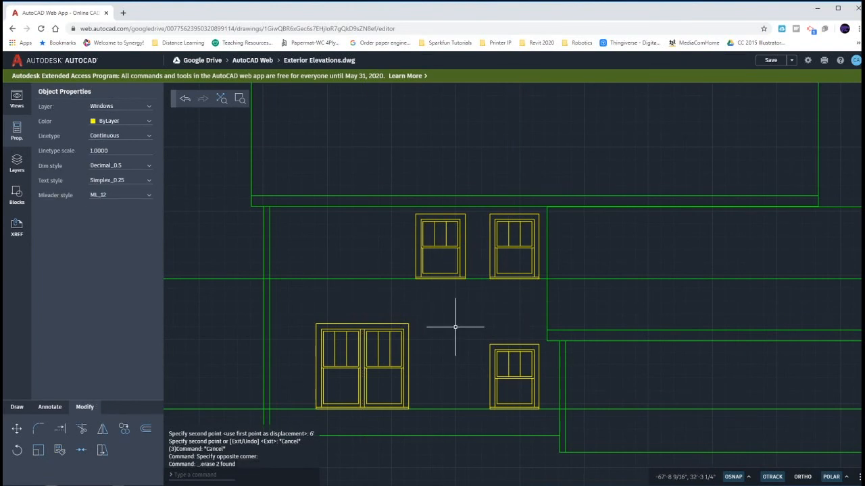
Try to copy the first-floor single window straight up to the double window's top edge, and undo the copy.
middle_drag(455, 327, 453, 282)
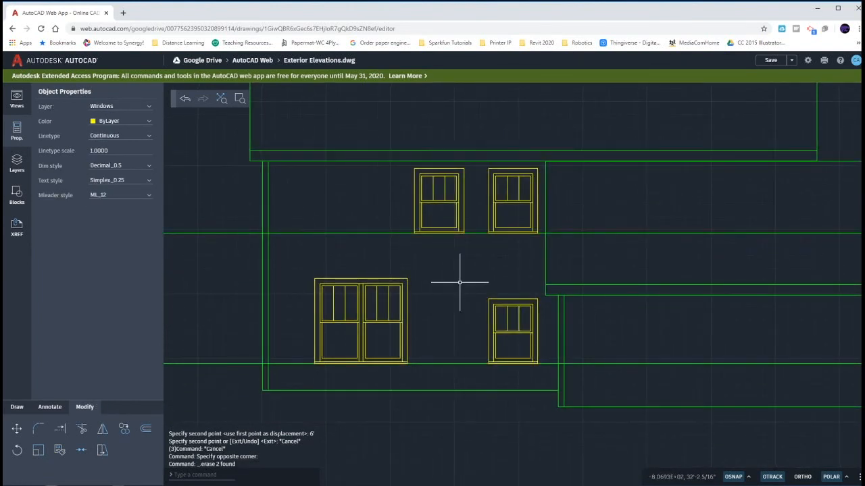
click(498, 298)
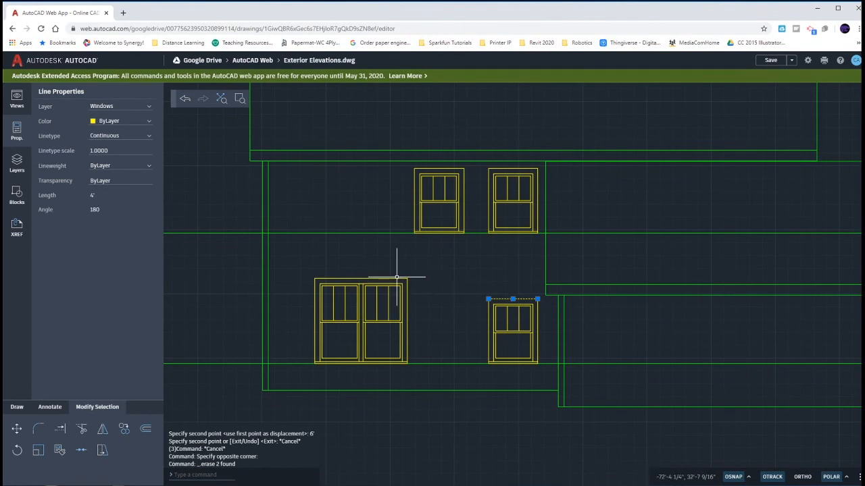
key(Escape)
click(475, 283)
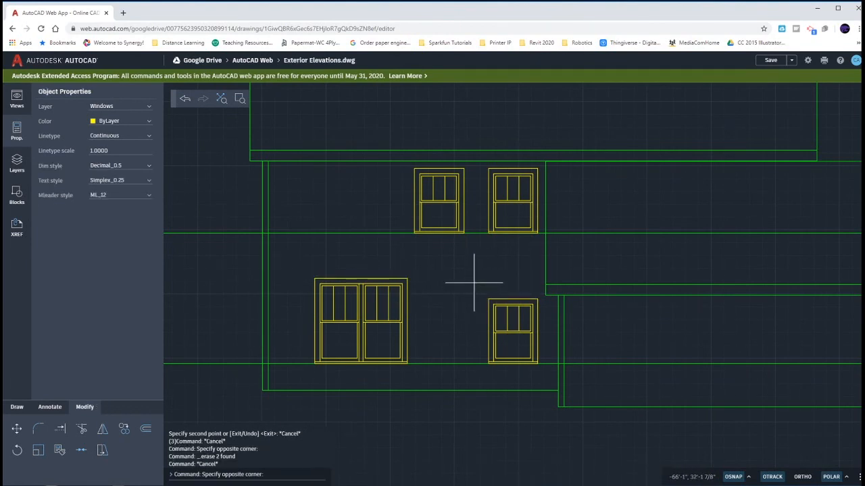
click(540, 369)
text(co)
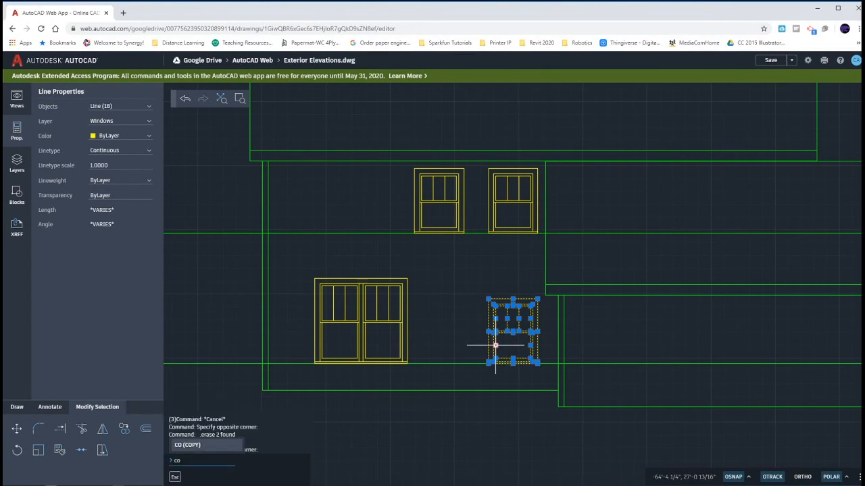
key(Return)
click(488, 298)
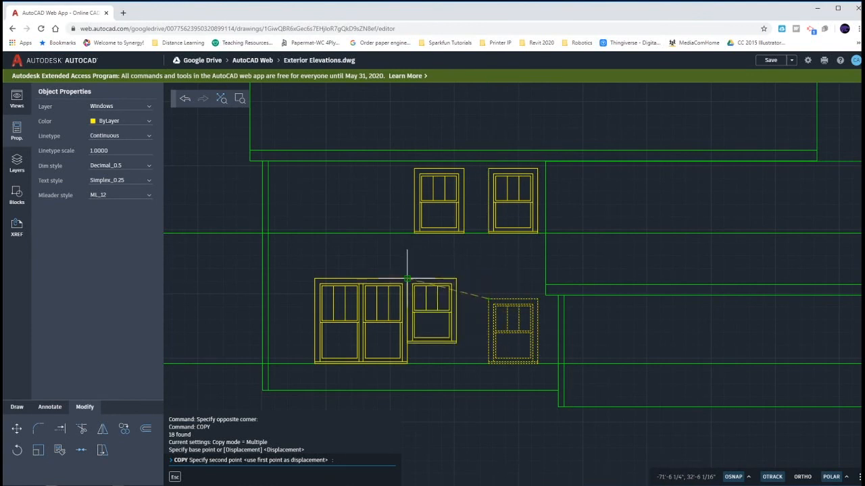
click(488, 278)
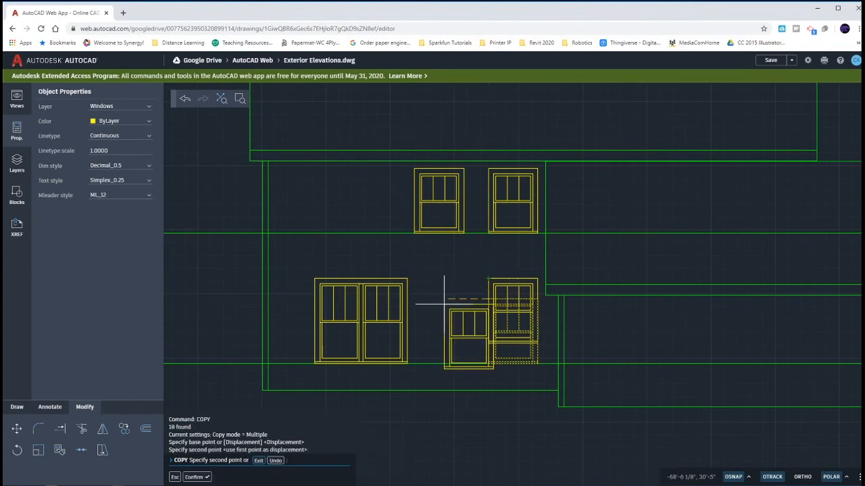
key(Escape)
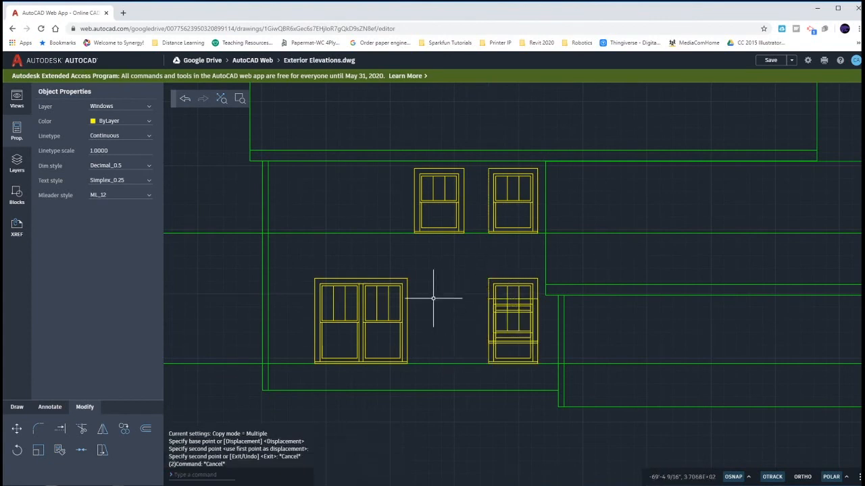
key(ctrl+z)
Move the first-floor single window straight up so its top aligns with the top of the double window.
click(471, 289)
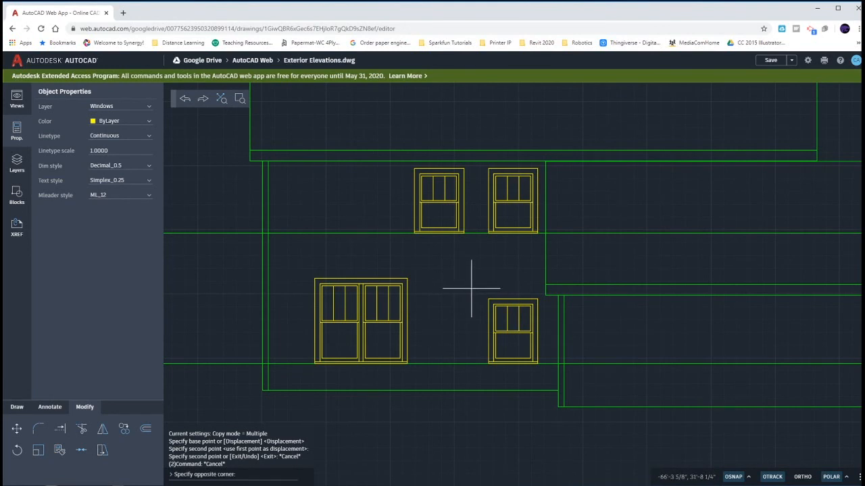
click(541, 367)
text(m)
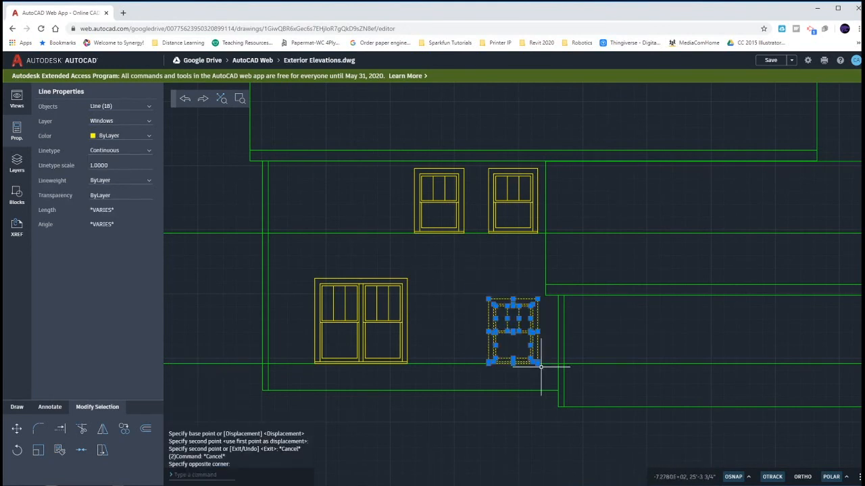
key(Return)
click(488, 299)
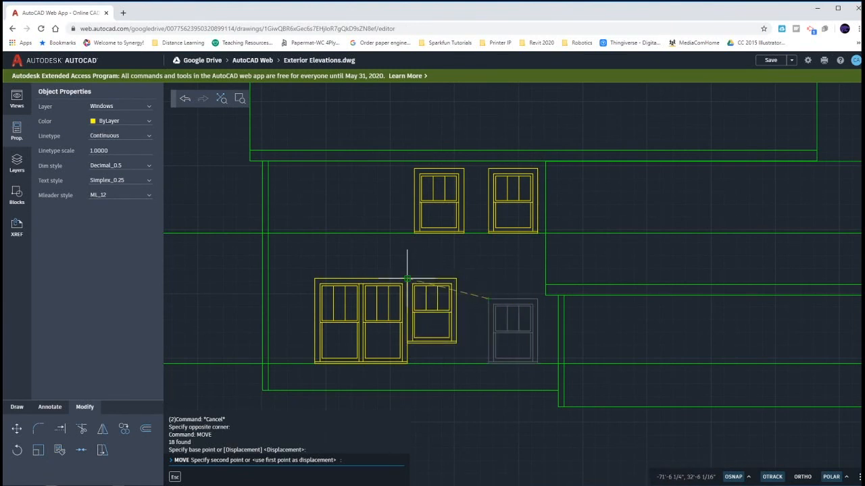
click(485, 279)
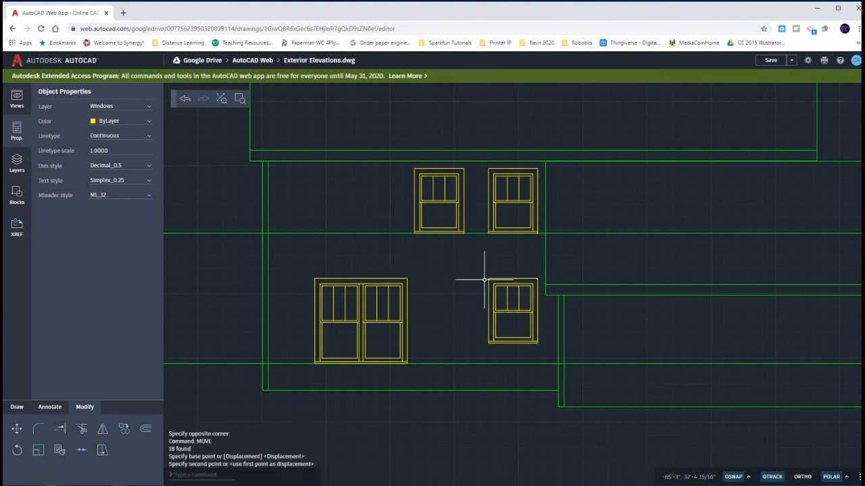
key(Escape)
scroll(450, 286, down, 5)
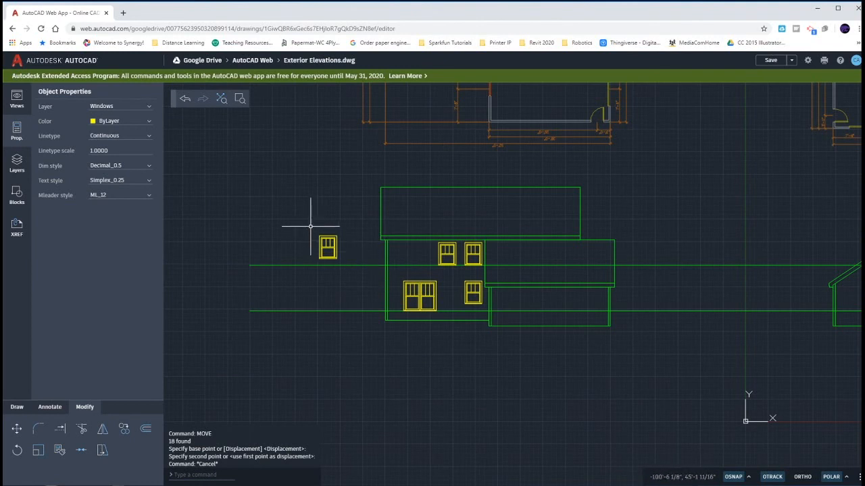
Erase the spare single window standing to the left of the first elevation.
drag(310, 226, 355, 270)
key(Delete)
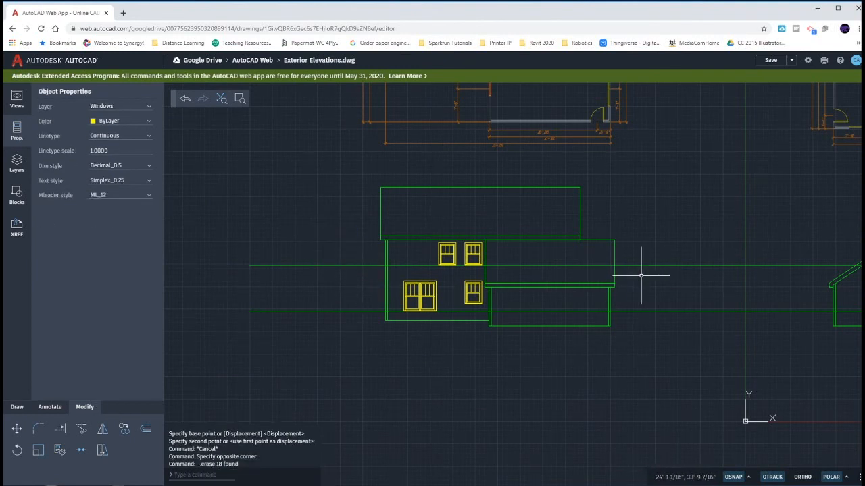
Move the two columns of source windows from below the first elevation to the space between the third and fourth elevations.
middle_drag(738, 248, 425, 252)
mouse_move(824, 244)
middle_down()
mouse_move(548, 237)
mouse_move(497, 247)
middle_up()
scroll(524, 249, down, 1)
middle_drag(665, 253, 393, 254)
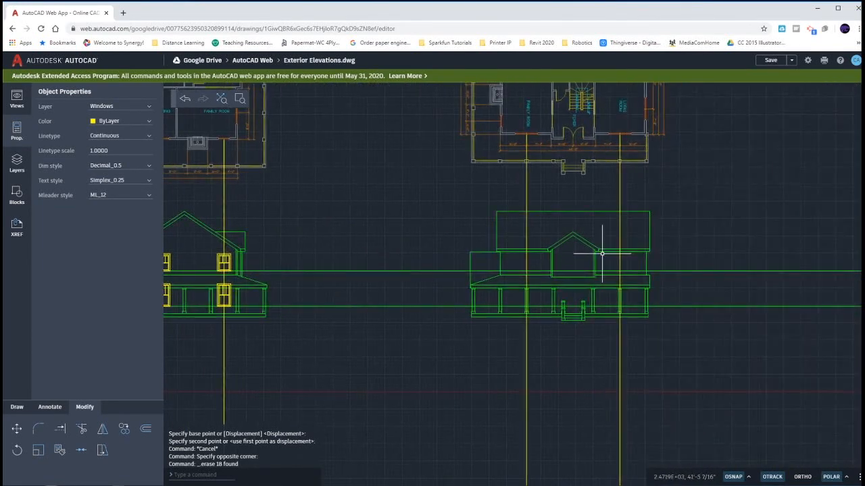
middle_drag(665, 261, 569, 274)
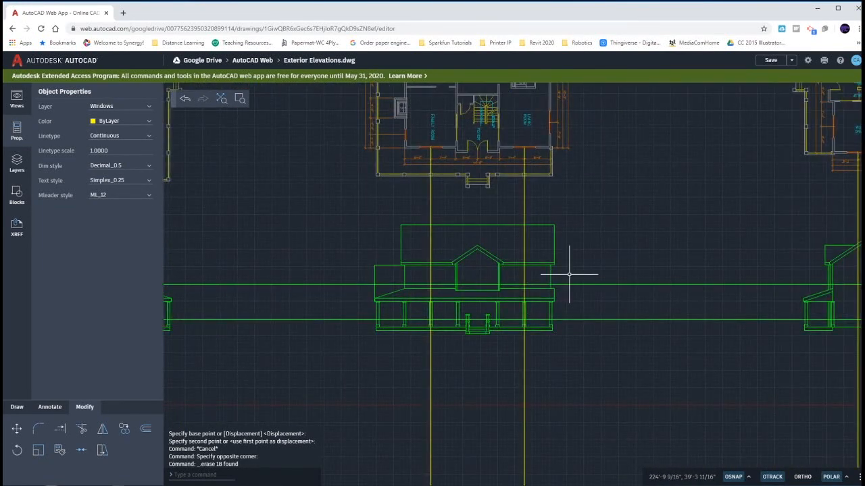
scroll(568, 276, down, 1)
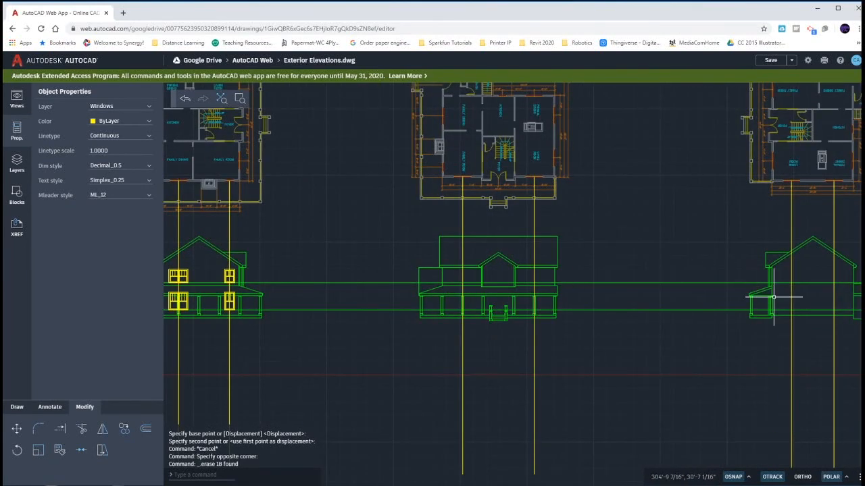
scroll(651, 313, down, 3)
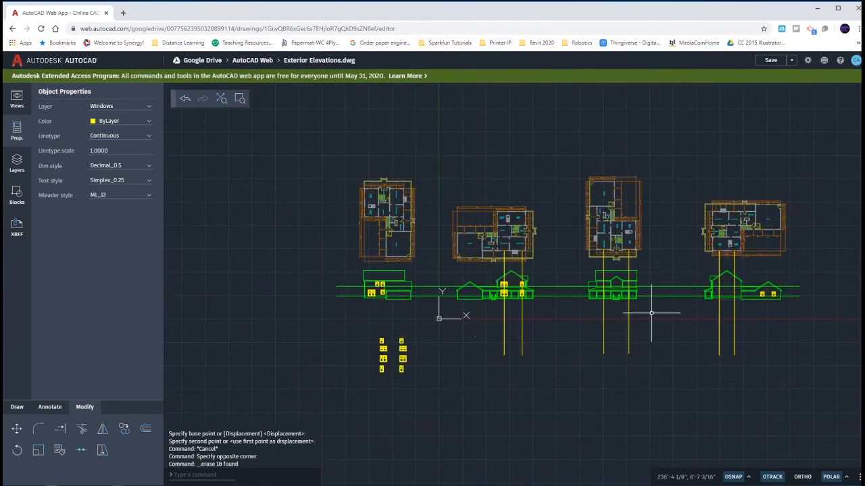
click(362, 325)
click(459, 411)
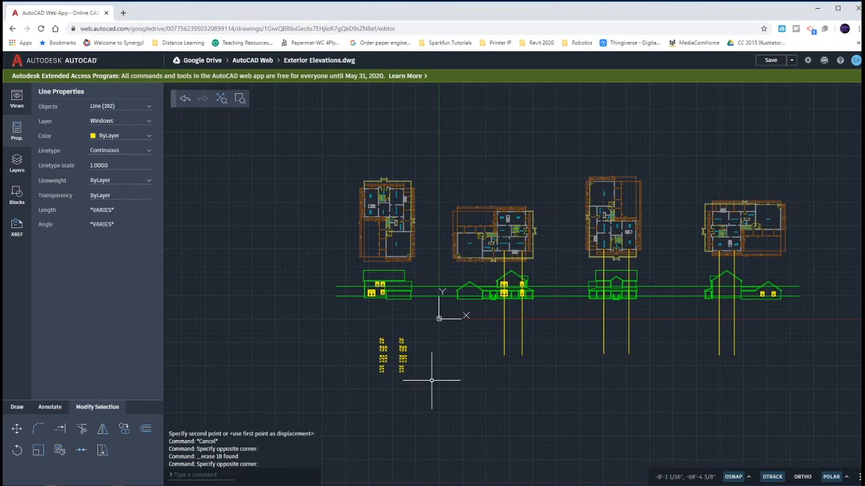
text(m)
key(Return)
click(390, 388)
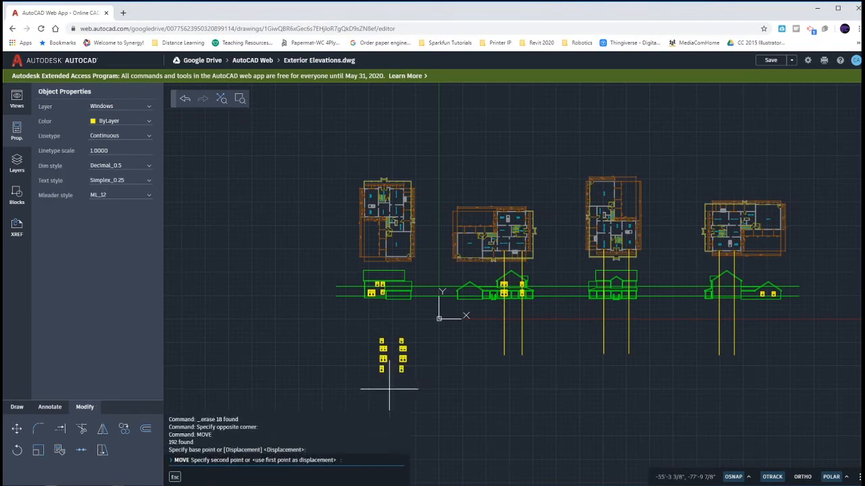
click(668, 321)
key(Escape)
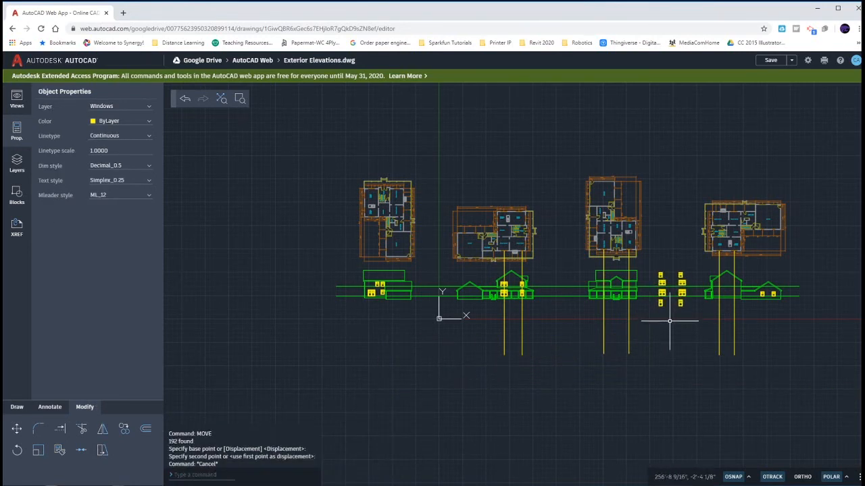
Copy the tall double window by its bottom midpoint to the third elevation's first-floor sill line at both vertical projection lines.
scroll(669, 321, up, 4)
middle_drag(665, 305, 621, 326)
scroll(415, 289, up, 2)
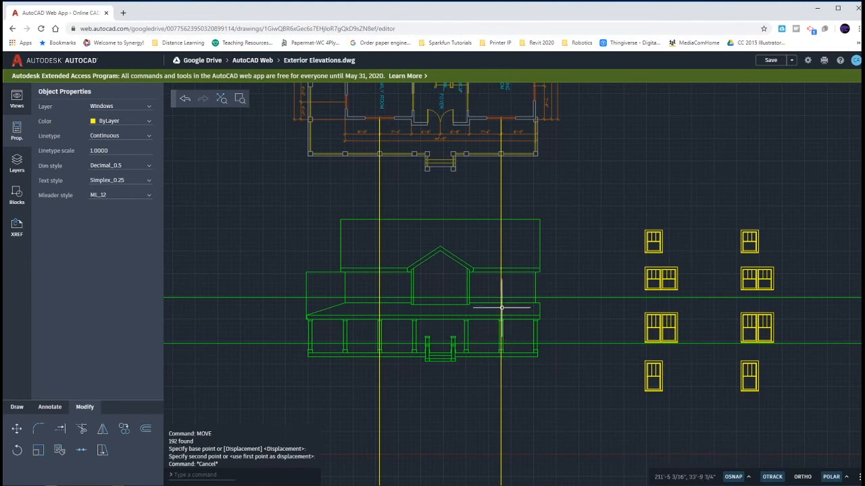
click(636, 307)
click(686, 350)
text(co)
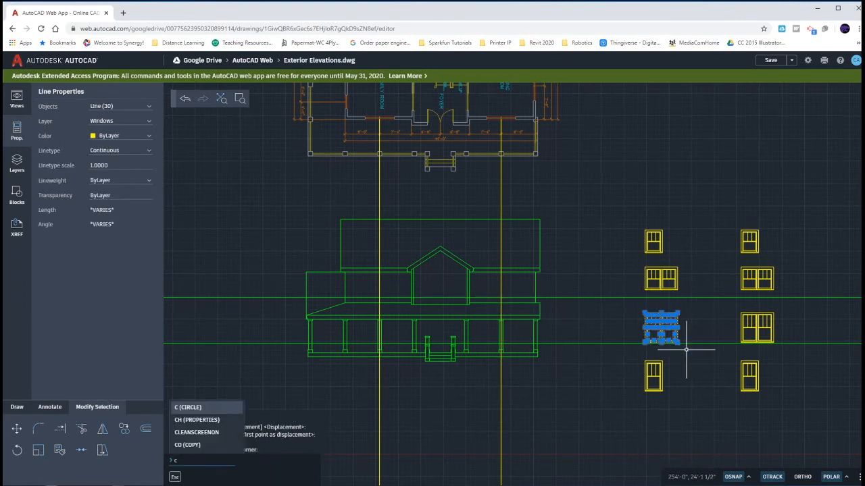
key(Return)
scroll(661, 345, up, 4)
scroll(661, 343, up, 3)
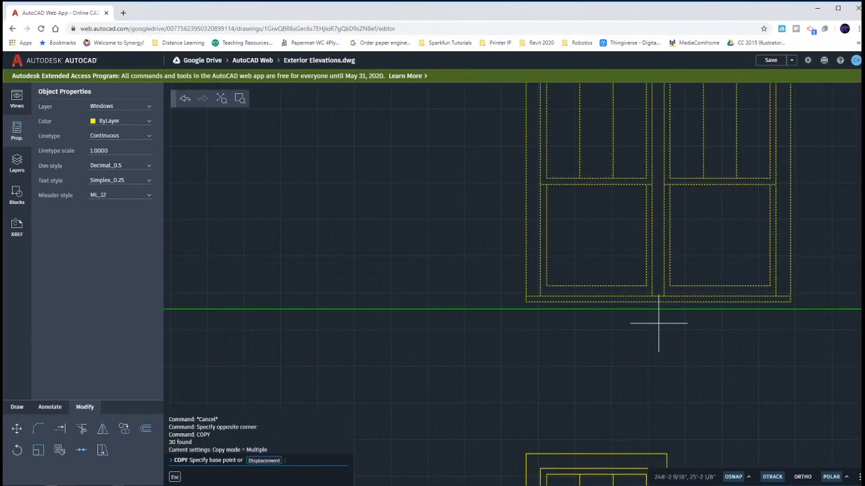
click(658, 301)
scroll(561, 299, down, 6)
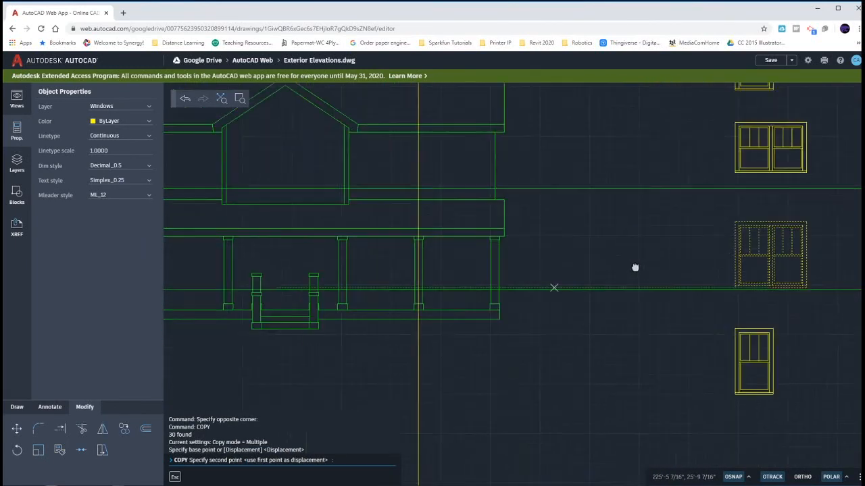
scroll(484, 270, up, 2)
click(514, 271)
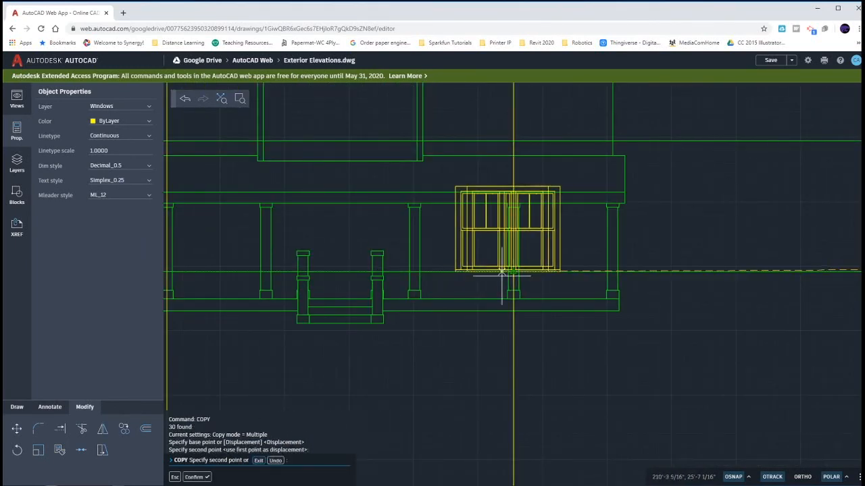
middle_drag(383, 270, 633, 265)
click(417, 266)
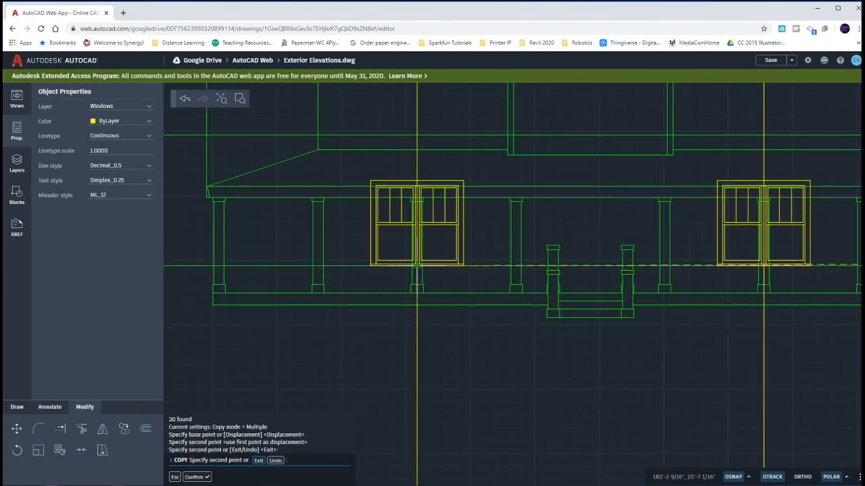
key(Escape)
Copy the short double window by its bottom midpoint to the third elevation's second-floor sill line at both projection lines.
scroll(343, 313, down, 3)
middle_drag(724, 284, 624, 298)
drag(610, 201, 667, 244)
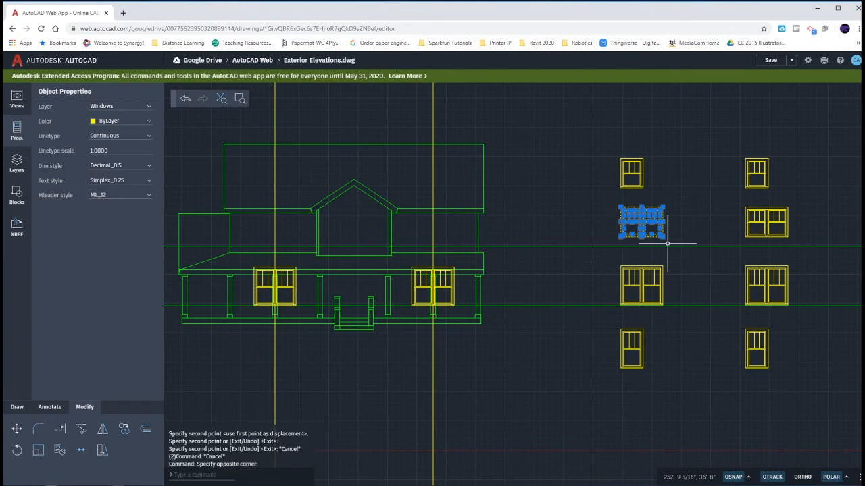
text(co)
key(Return)
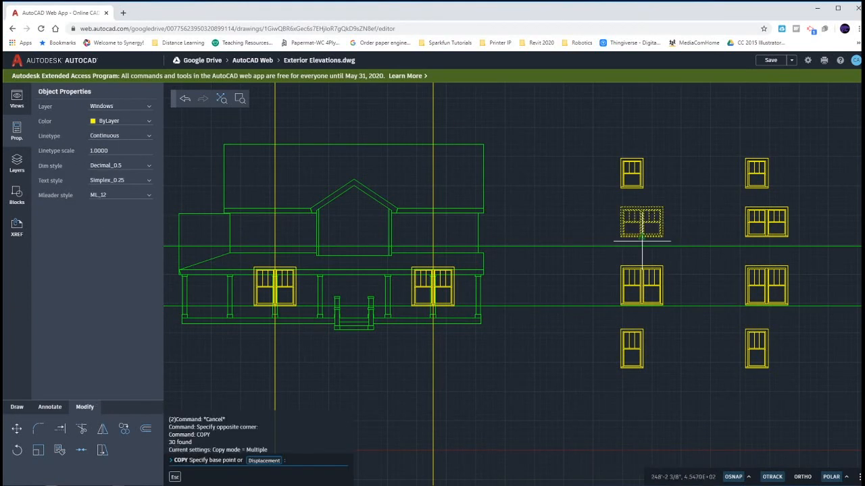
click(642, 237)
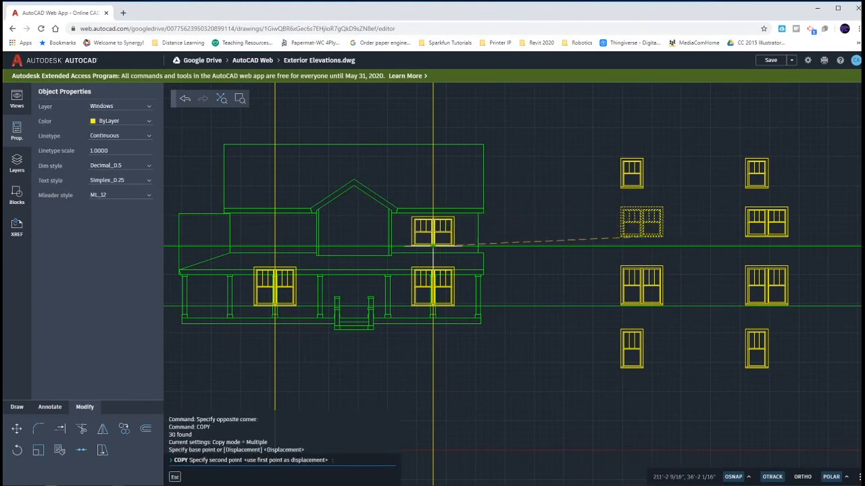
click(275, 247)
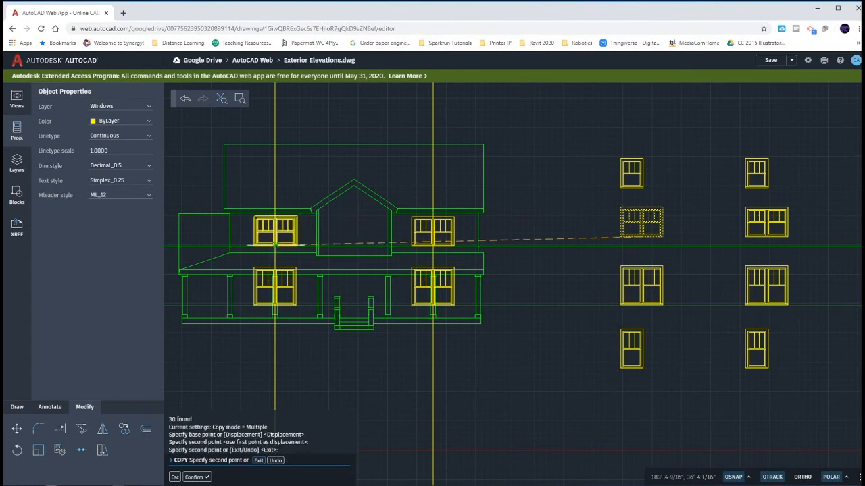
key(Escape)
key(Escape)
key(Escape)
Copy the tall double window by its bottom midpoint to the fourth elevation's first-floor sill line at both projection lines.
scroll(314, 282, down, 2)
middle_drag(630, 299, 521, 299)
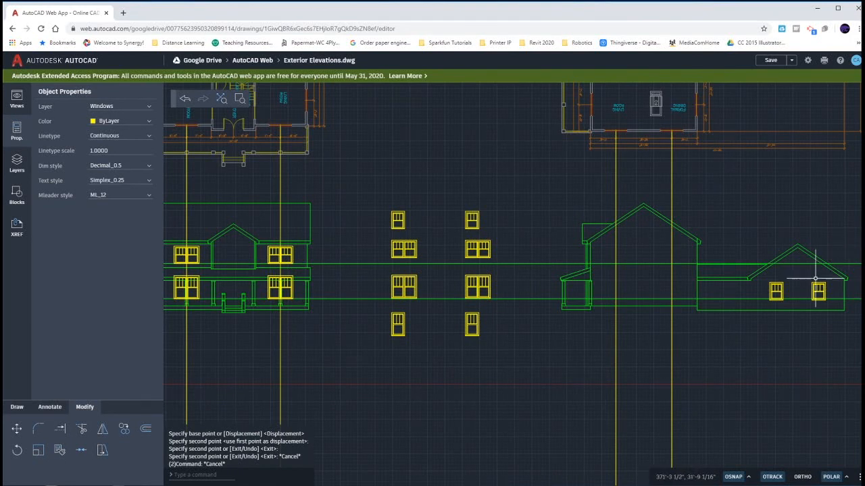
click(383, 271)
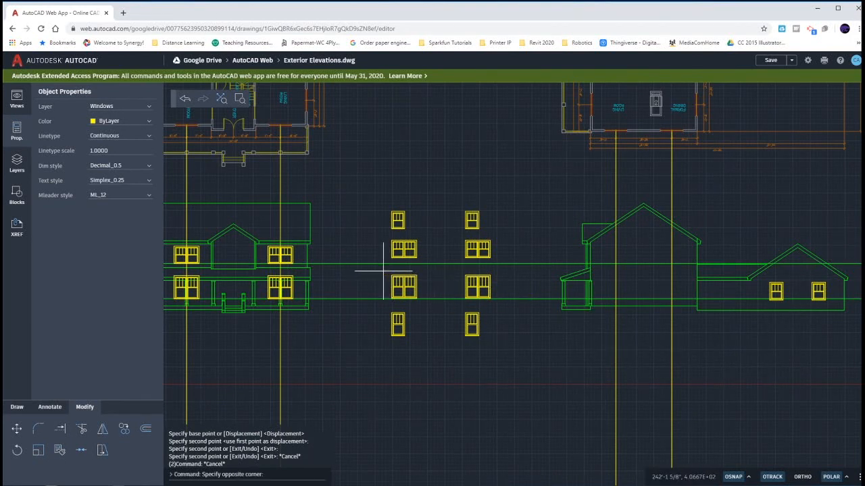
click(426, 303)
text(co)
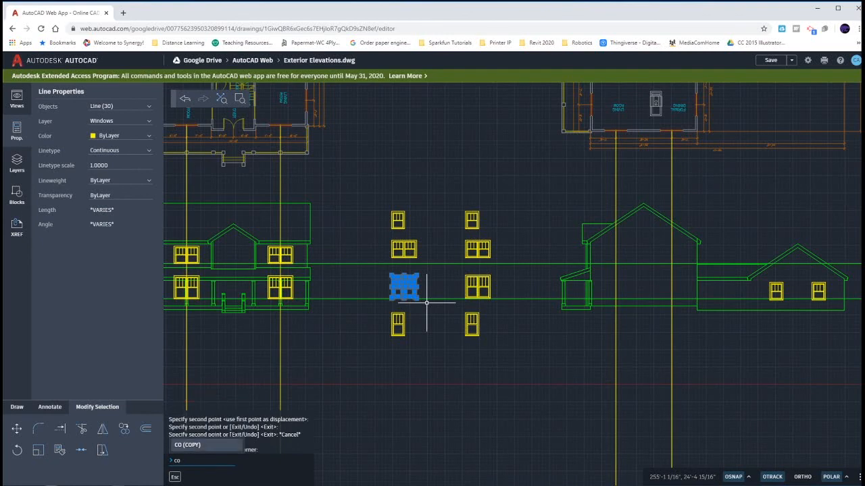
key(Return)
scroll(403, 295, up, 4)
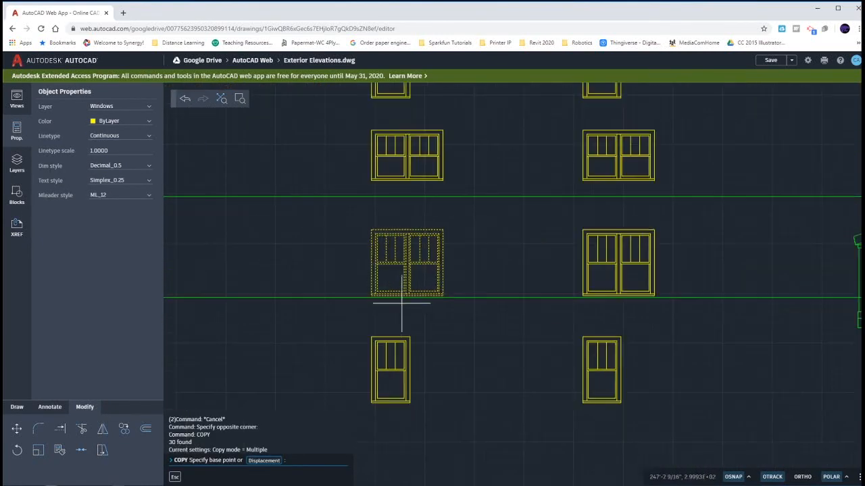
click(406, 297)
scroll(406, 298, down, 5)
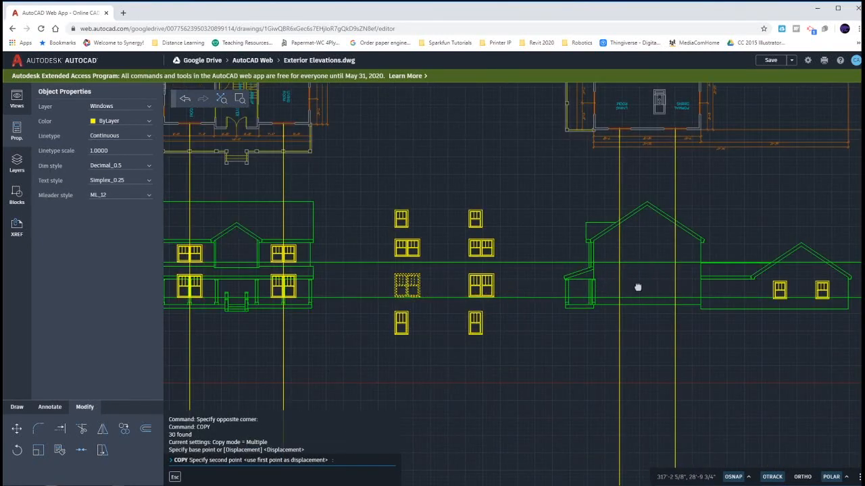
scroll(574, 295, up, 2)
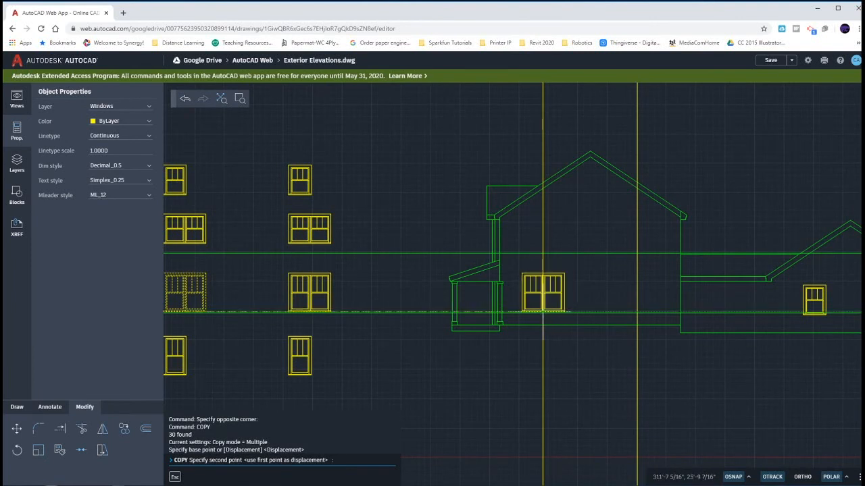
click(543, 312)
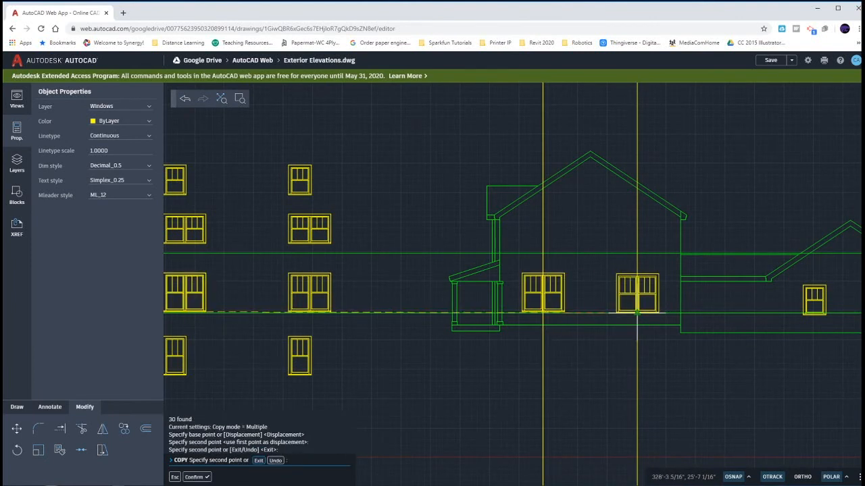
key(Escape)
Copy the short double window to the fourth elevation's second-floor sill line at the left projection line.
click(269, 207)
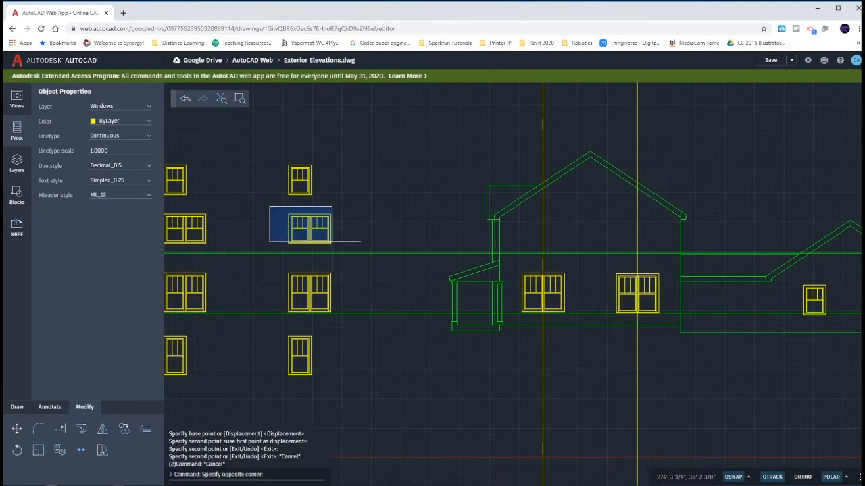
click(342, 247)
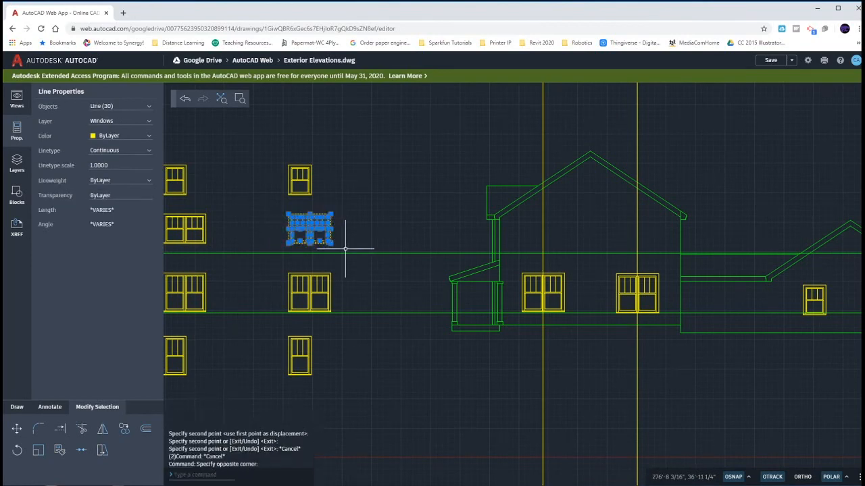
text(co)
key(Return)
click(310, 244)
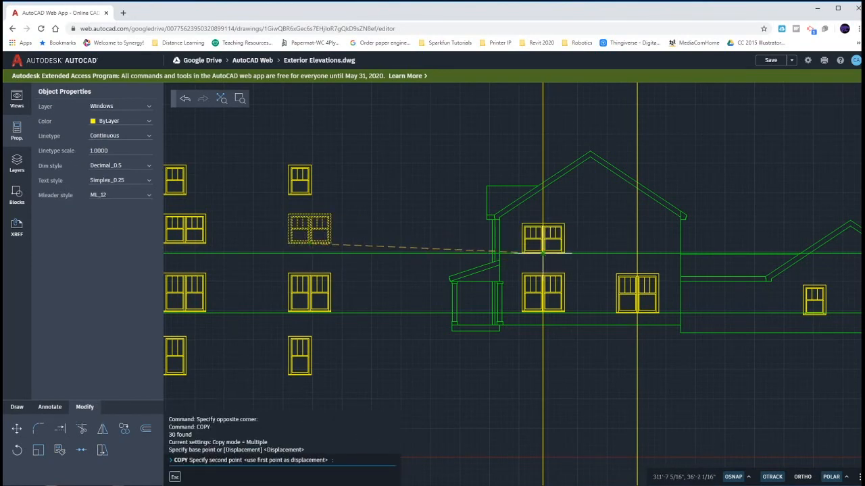
click(543, 253)
key(Escape)
key(Escape)
key(Escape)
Erase the left column of source windows between the third and fourth elevations.
scroll(484, 279, down, 3)
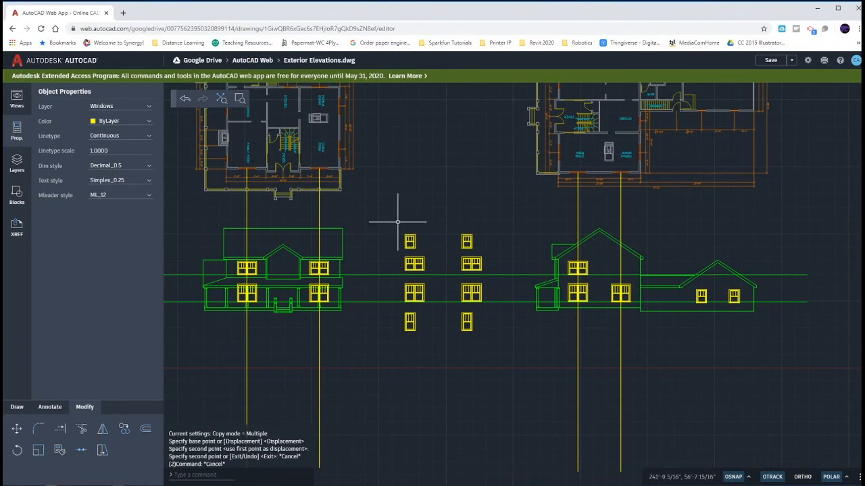
drag(397, 222, 434, 344)
key(Delete)
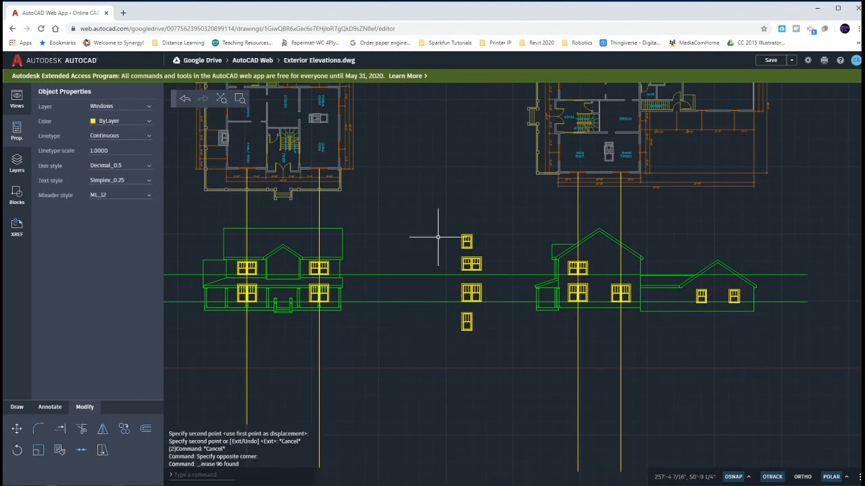
Move the remaining column of source windows to the left of the first elevation.
drag(443, 220, 480, 339)
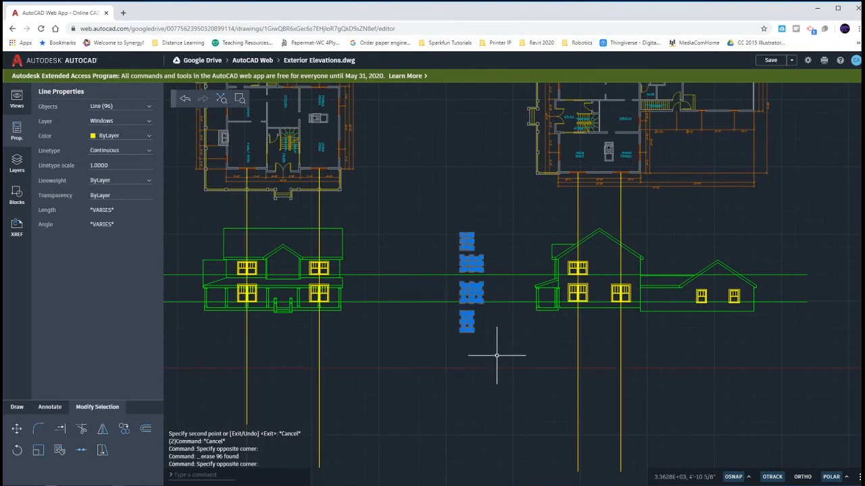
text(m)
key(Return)
scroll(500, 353, down, 3)
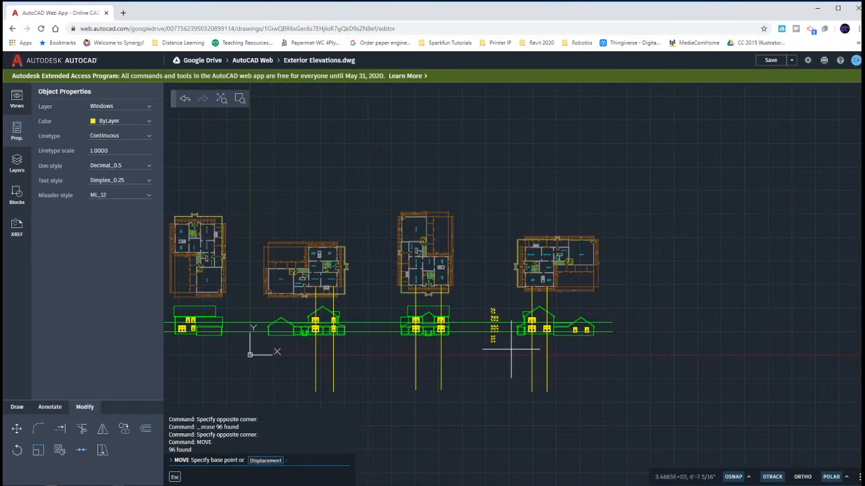
click(513, 353)
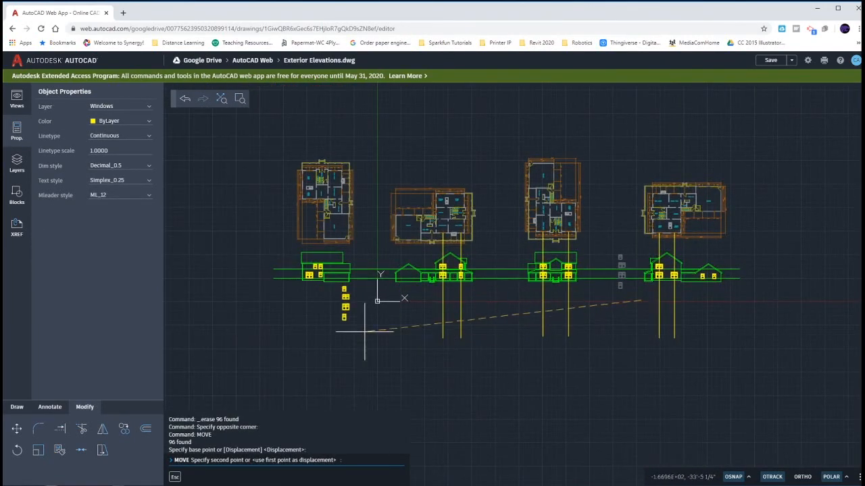
click(240, 304)
key(Escape)
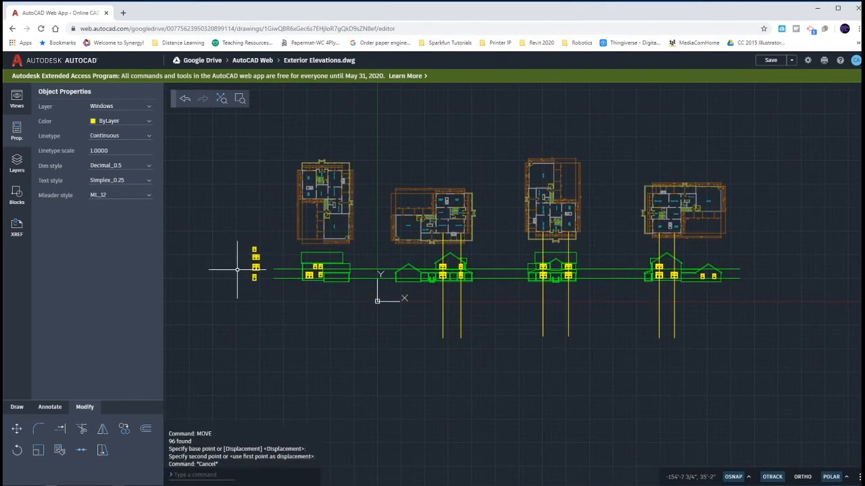
Erase the six vertical projection lines and the two horizontal sill lines running across the elevations.
click(698, 353)
click(399, 314)
key(Delete)
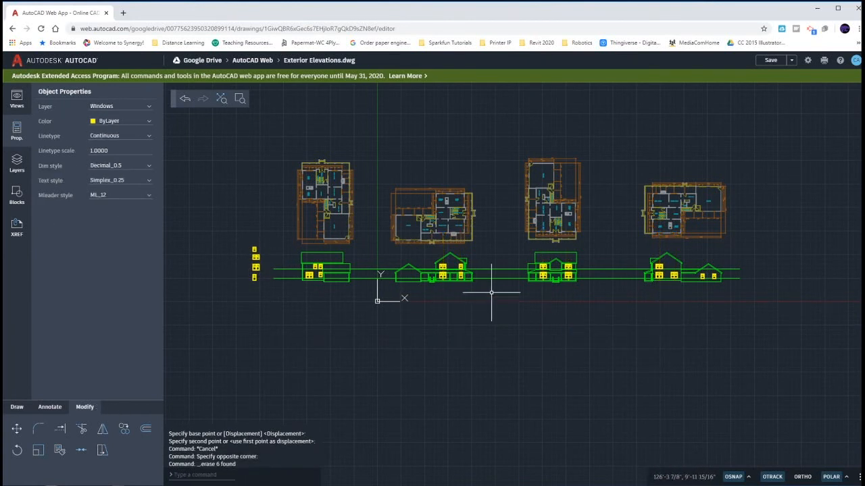
click(513, 297)
click(473, 262)
key(Delete)
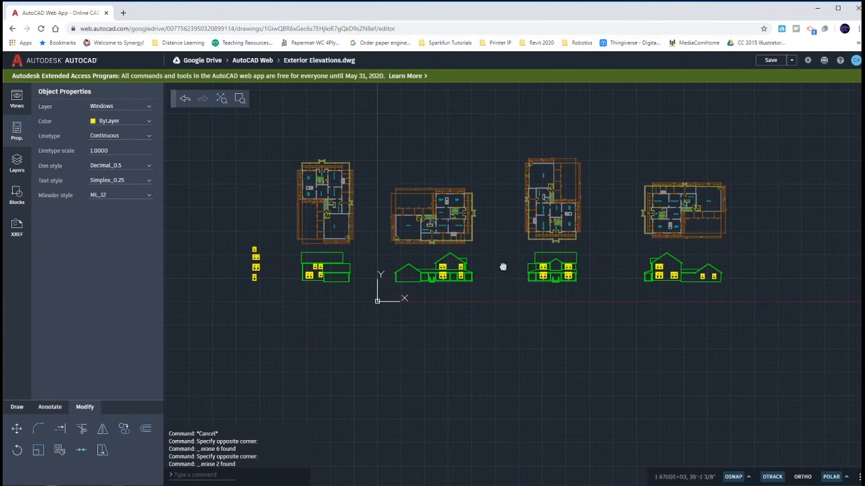
scroll(501, 281, up, 3)
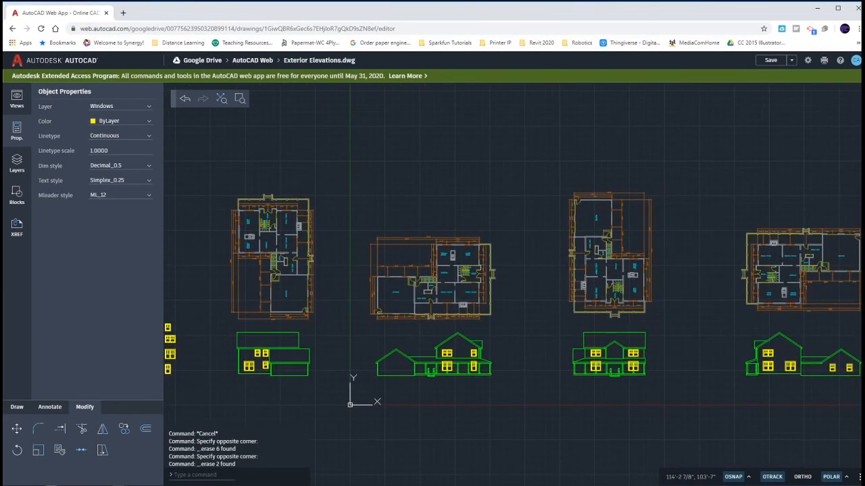